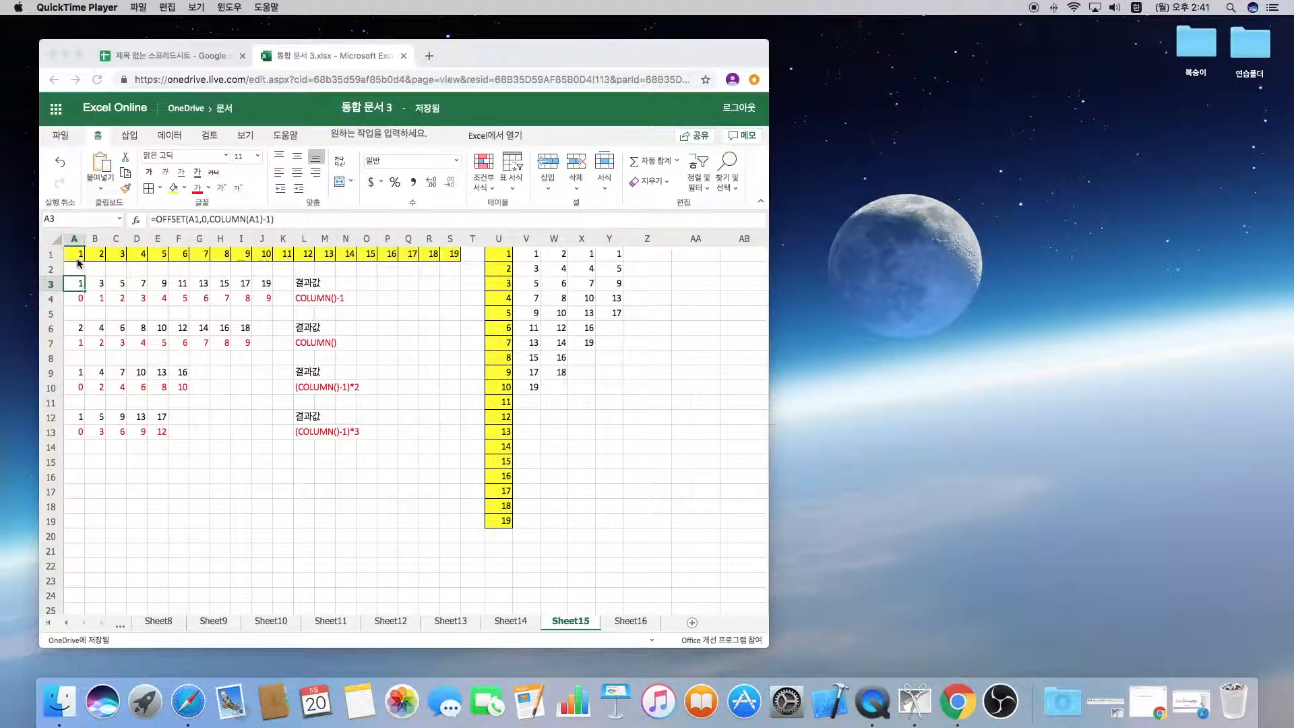
# Examine the source numbers in row 1 (A1:S1) and column U (U1:U19), along with the first extracted results in V1 and W1.
pyautogui.click(80, 266)
pyautogui.click(81, 267)
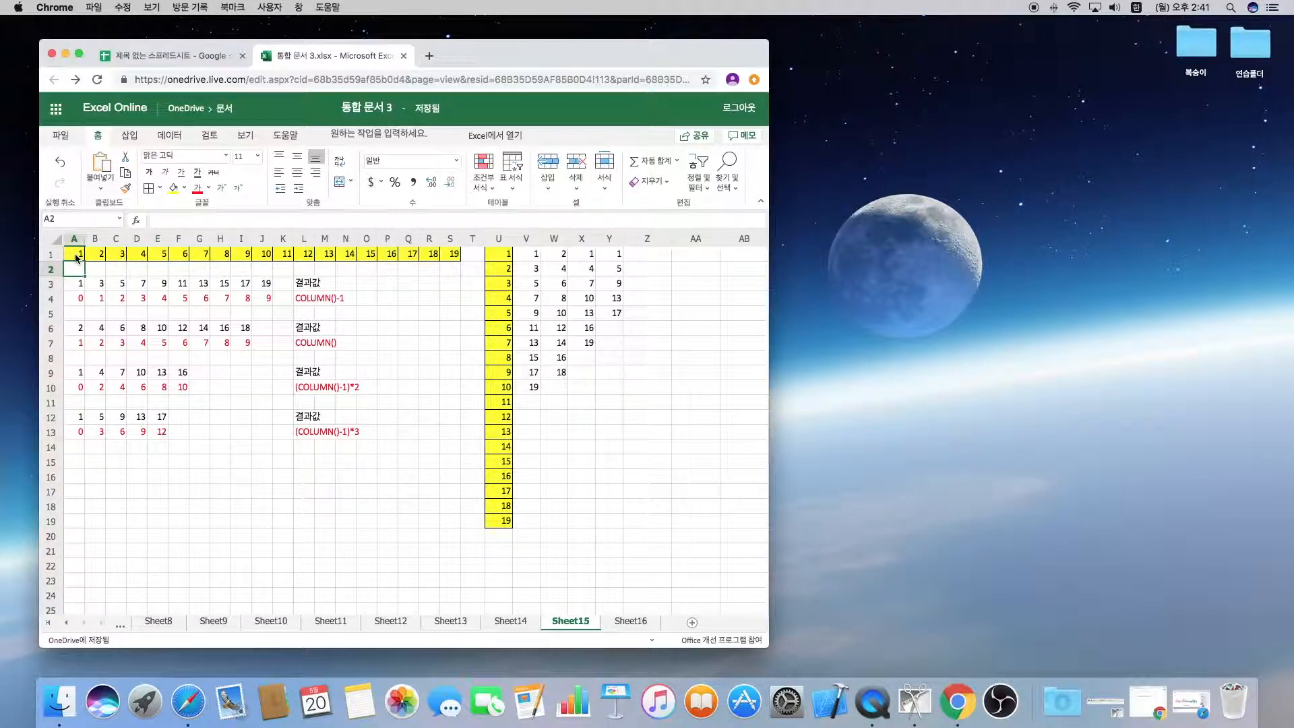
pyautogui.moveTo(76, 258); pyautogui.dragTo(444, 256)
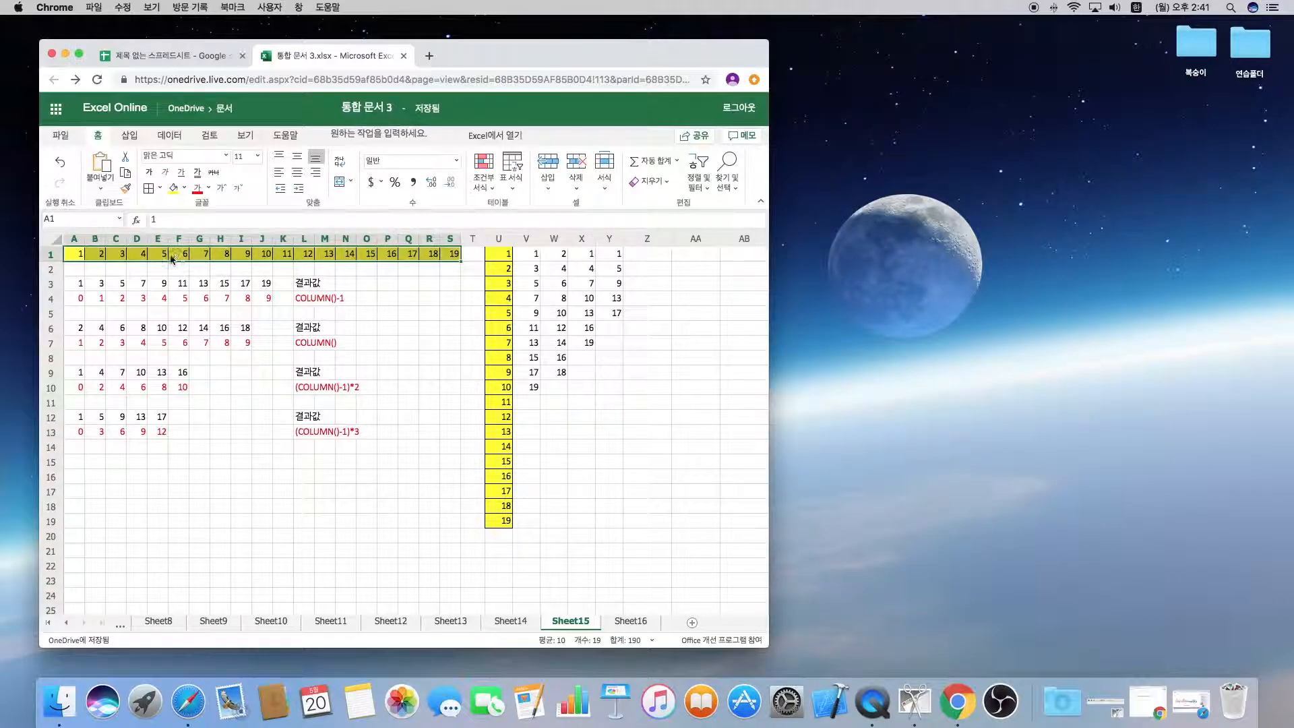
pyautogui.click(429, 300)
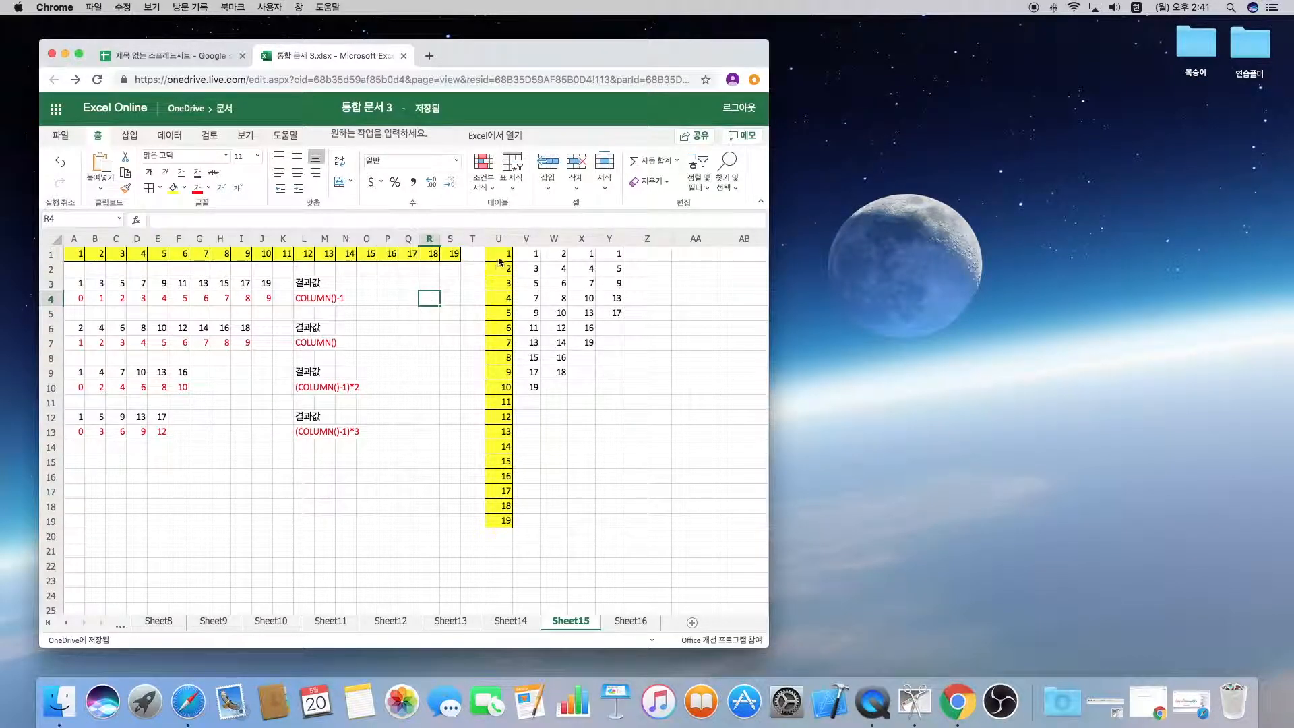
pyautogui.moveTo(501, 254); pyautogui.dragTo(507, 522)
pyautogui.click(533, 415)
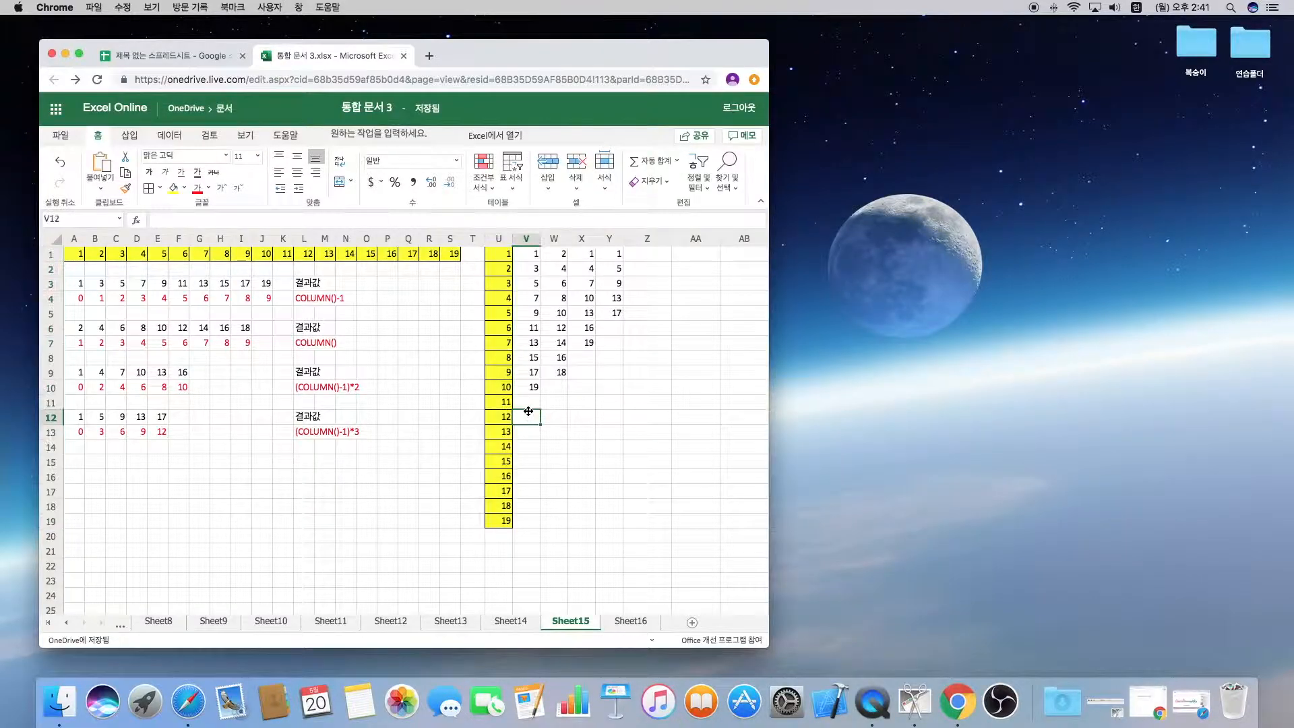
pyautogui.click(534, 258)
pyautogui.click(566, 259)
# Inspect the OFFSET formulas in the first cell of each horizontal result row: A3, A6, A9 and A12.
pyautogui.click(80, 284)
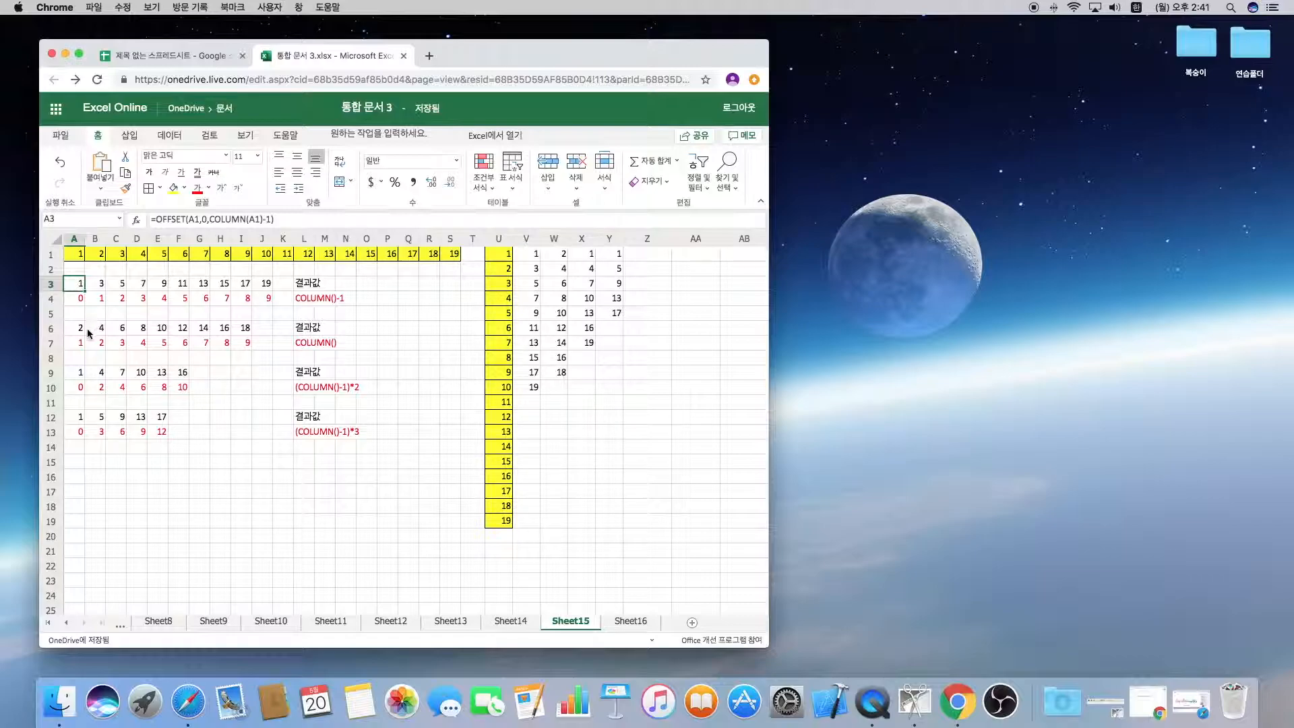
pyautogui.click(80, 329)
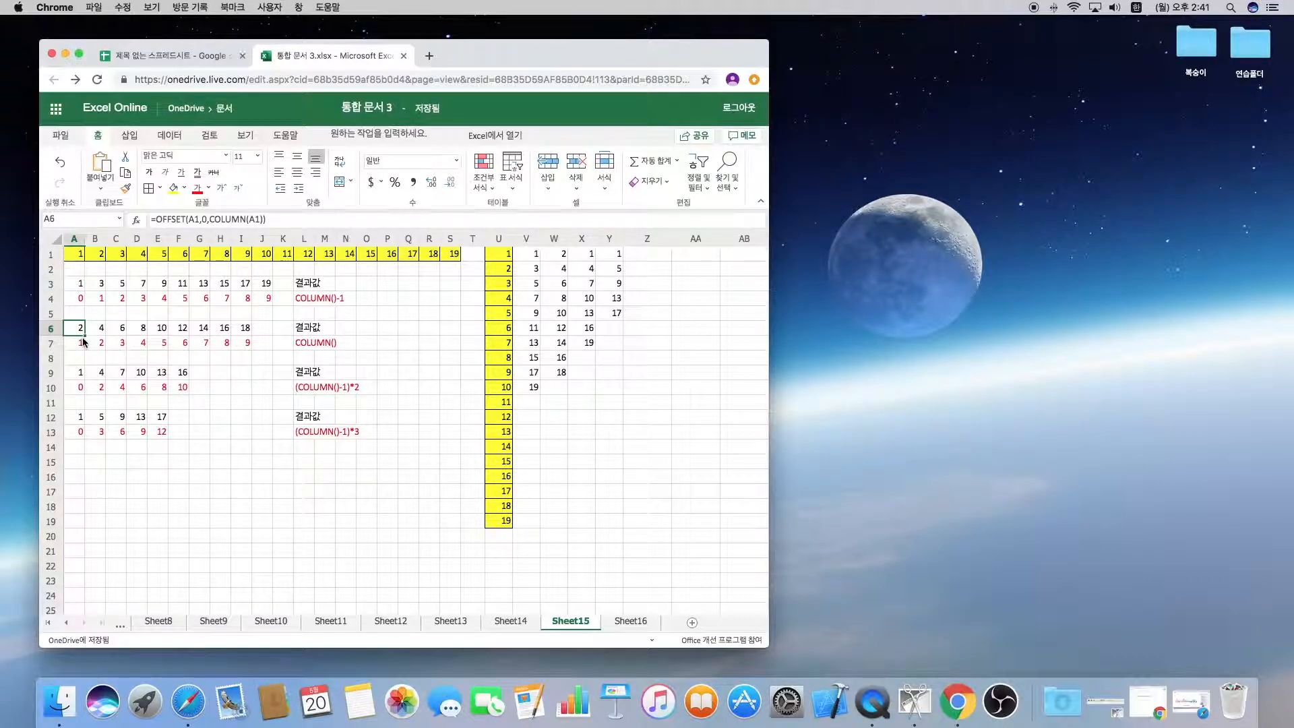
pyautogui.click(83, 372)
pyautogui.click(86, 418)
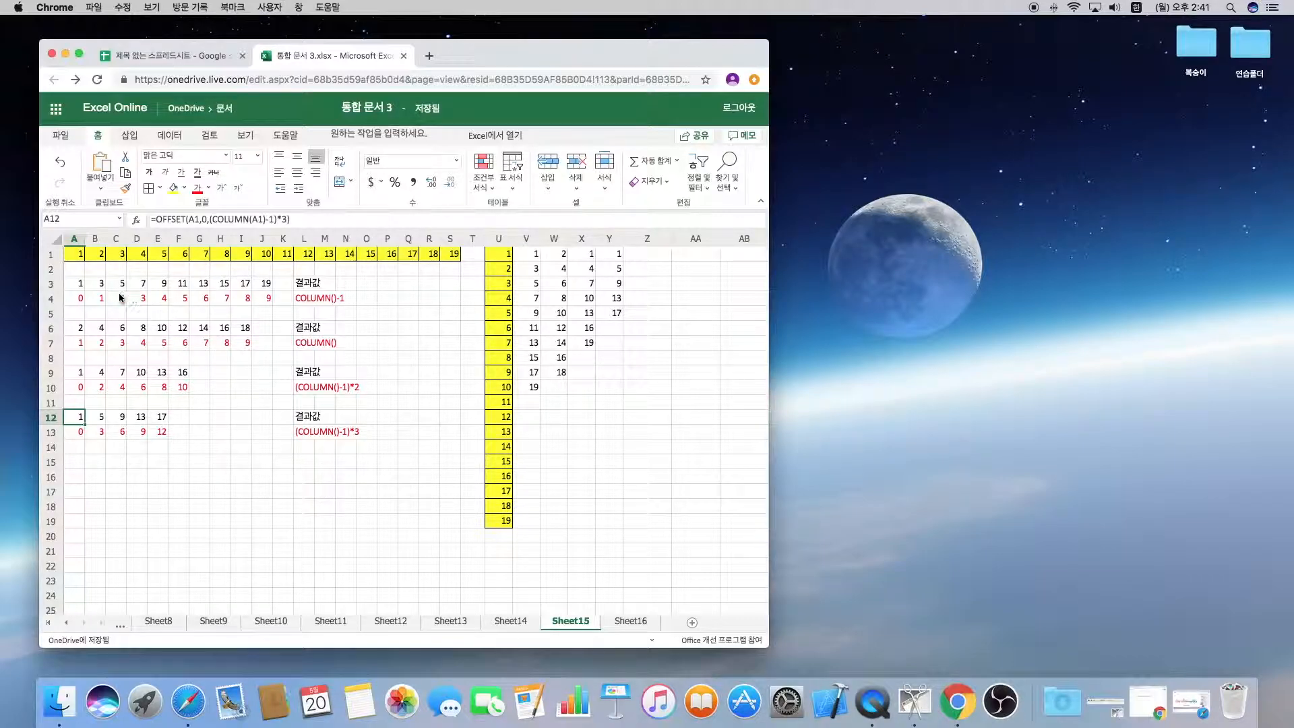
# Compare the A3 result row with every second source number in row 1, starting at A1 and going through I1.
pyautogui.click(70, 287)
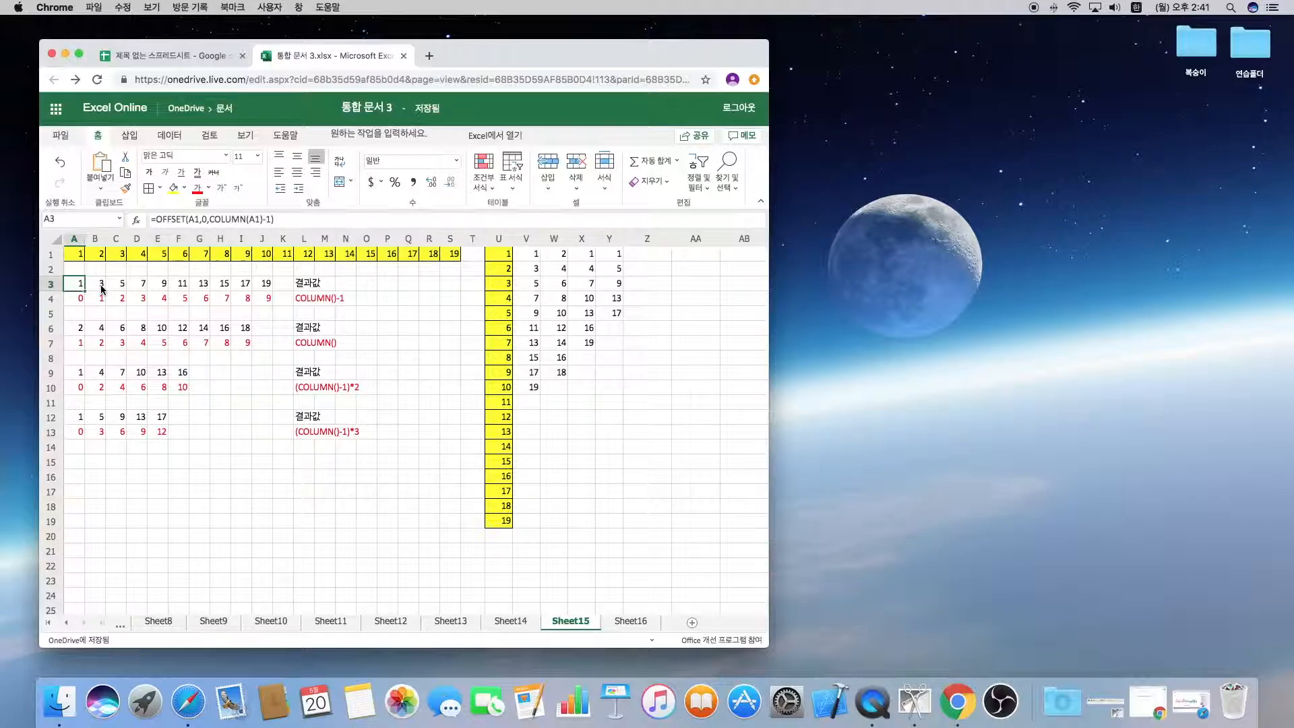
pyautogui.click(78, 256)
pyautogui.click(120, 256)
pyautogui.click(161, 256)
pyautogui.click(200, 256)
pyautogui.click(244, 258)
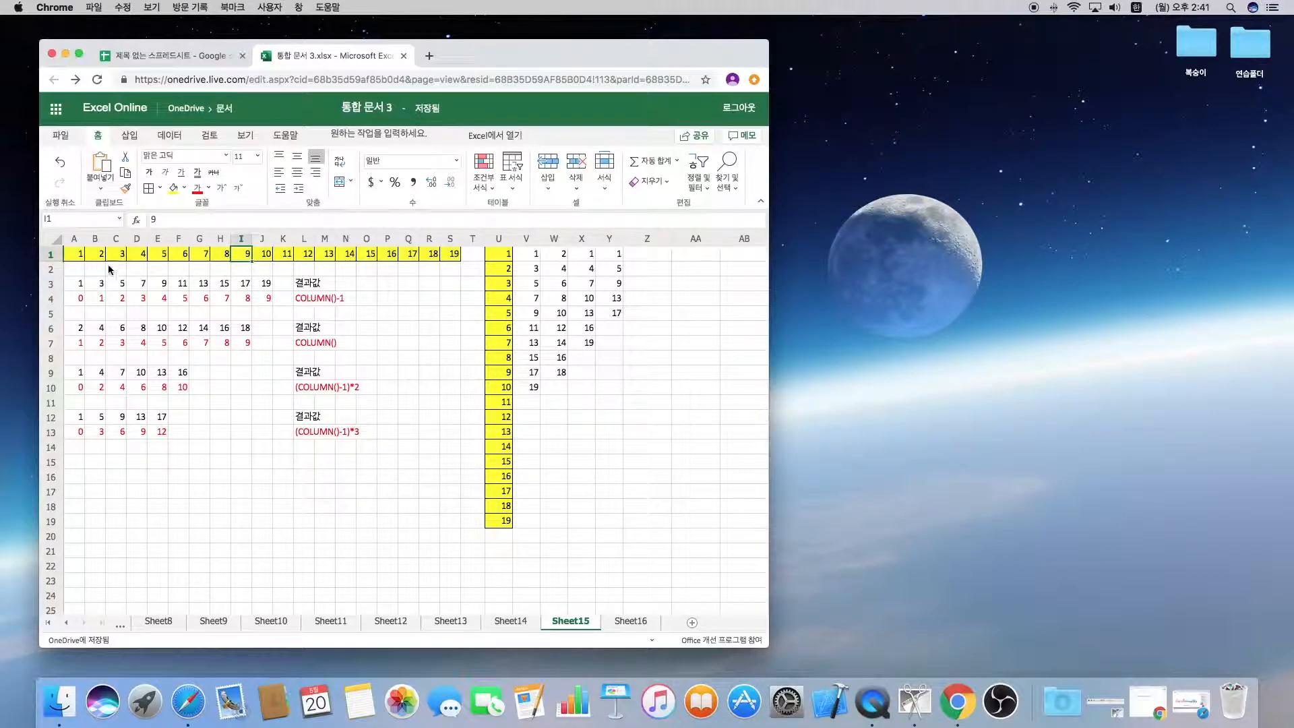
# Compare the A6 result row with every second source number in row 1, starting at B1 and going through J1.
pyautogui.click(78, 330)
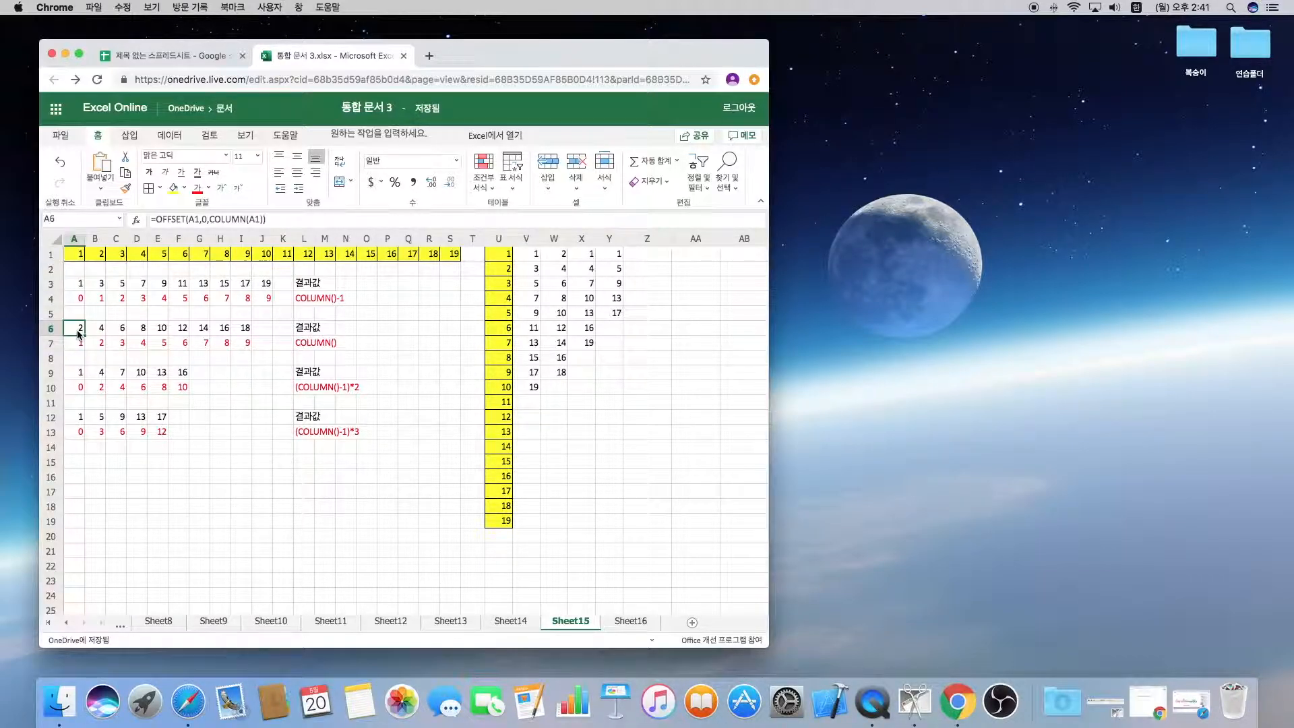
pyautogui.click(98, 260)
pyautogui.click(143, 256)
pyautogui.click(181, 257)
pyautogui.click(227, 258)
pyautogui.click(265, 258)
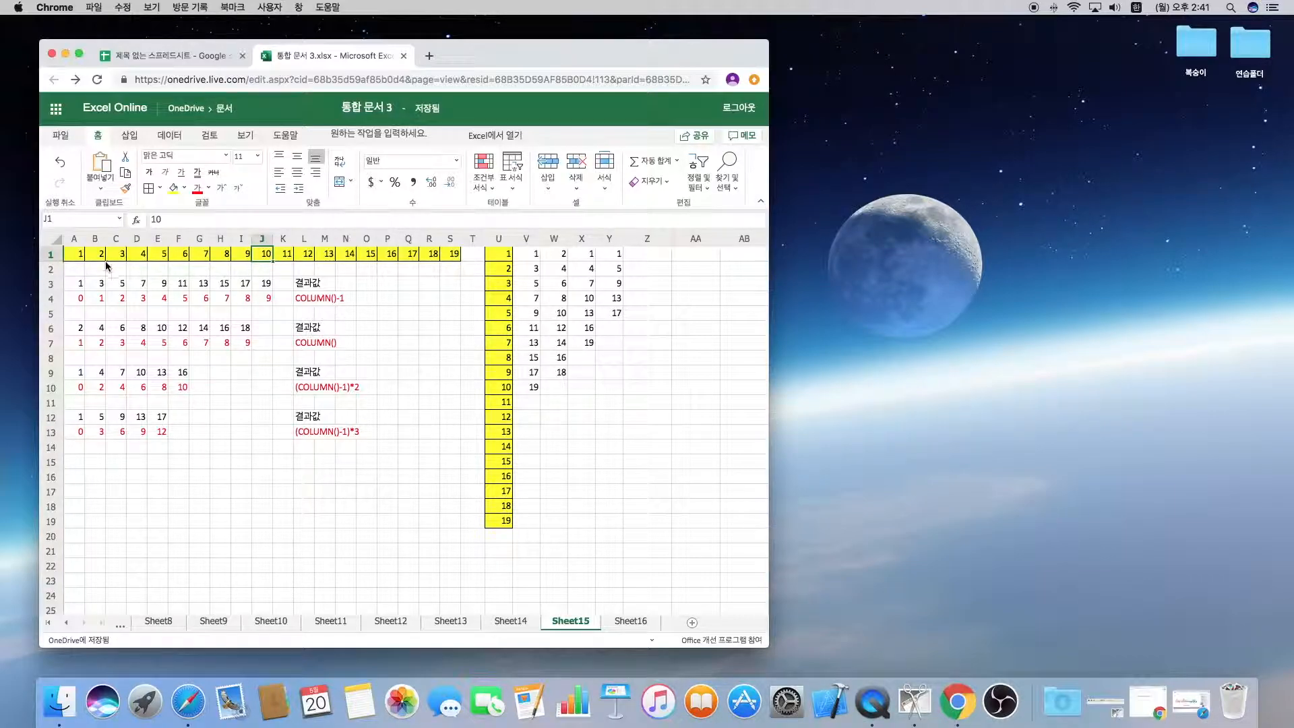
# Compare the A9 result row with every third source number in row 1: A1, D1, G1 and J1.
pyautogui.click(79, 374)
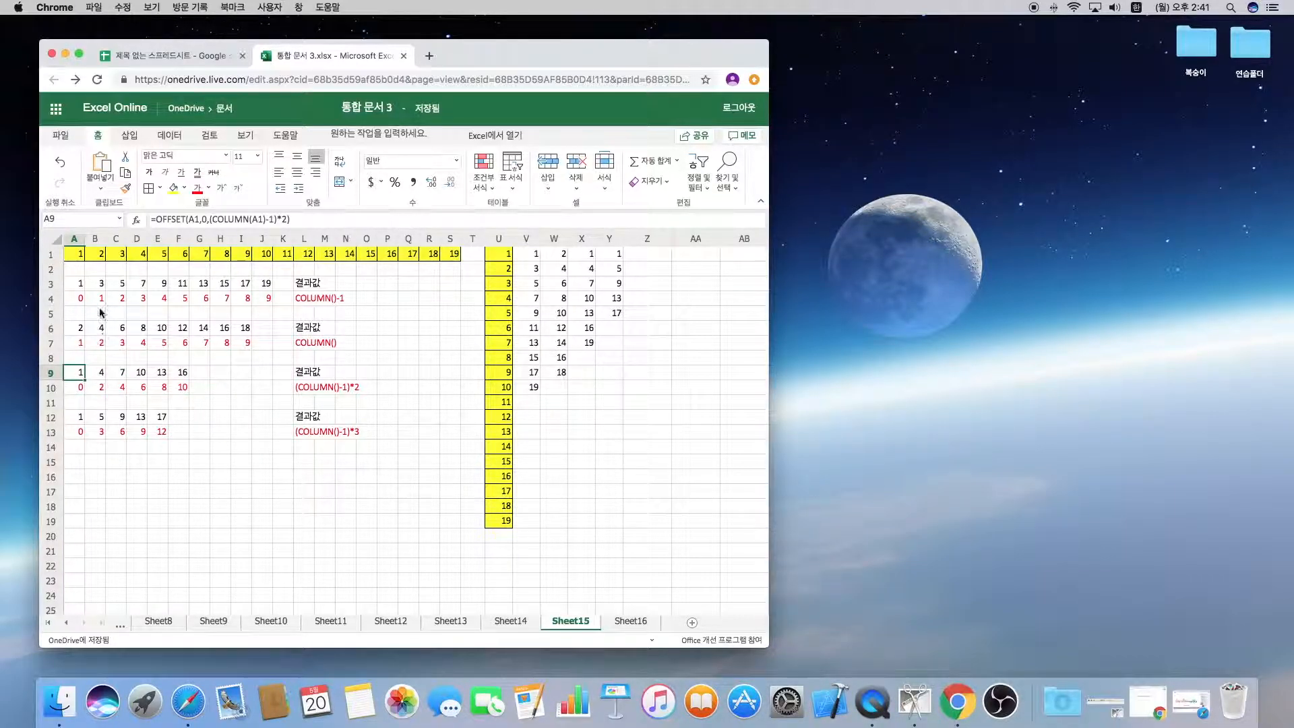
pyautogui.click(81, 255)
pyautogui.click(138, 255)
pyautogui.click(208, 254)
pyautogui.click(262, 254)
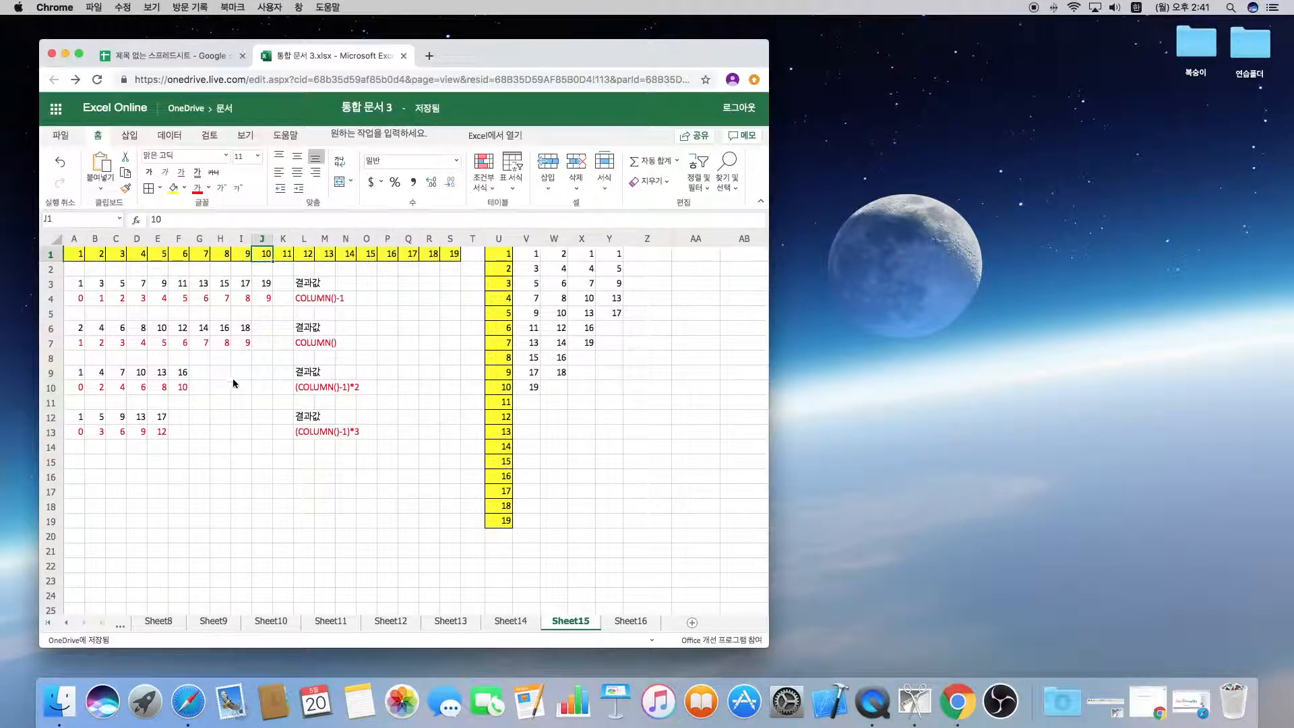
# Compare the A12 result row with every fourth source number in row 1, checking A1, E1, M1 and Q1.
pyautogui.click(78, 418)
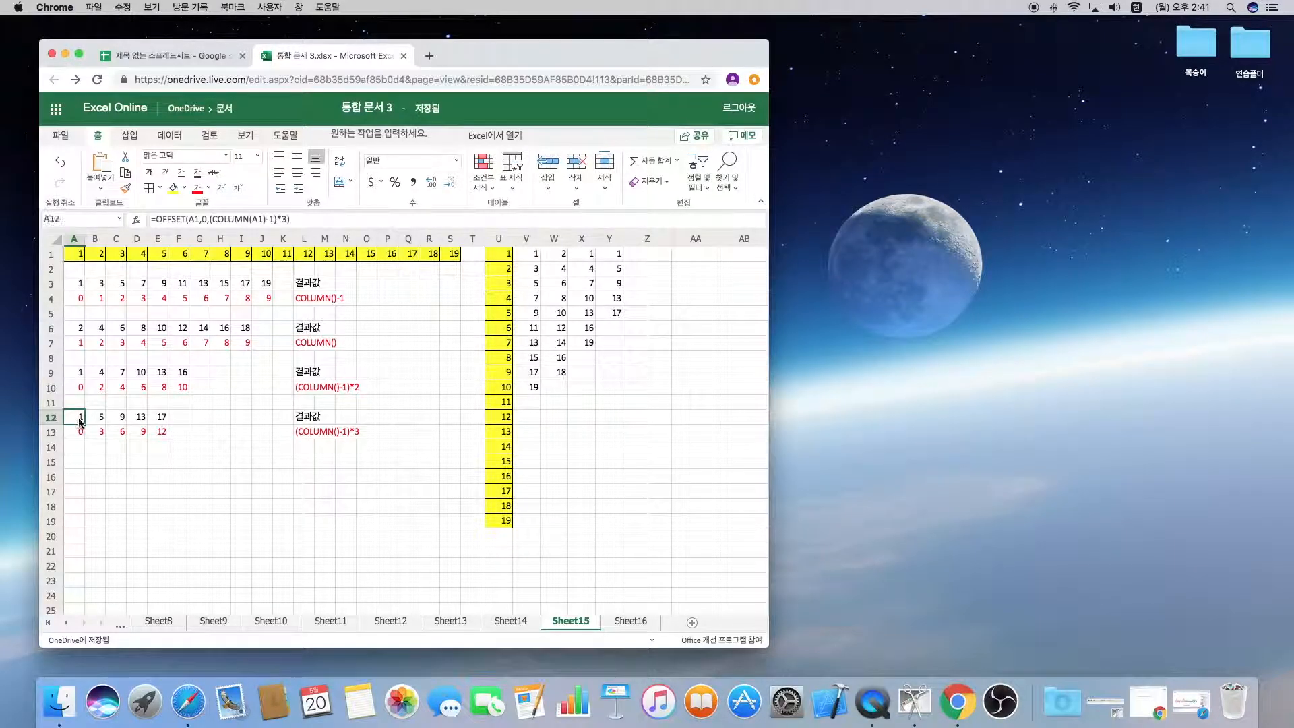
pyautogui.click(80, 257)
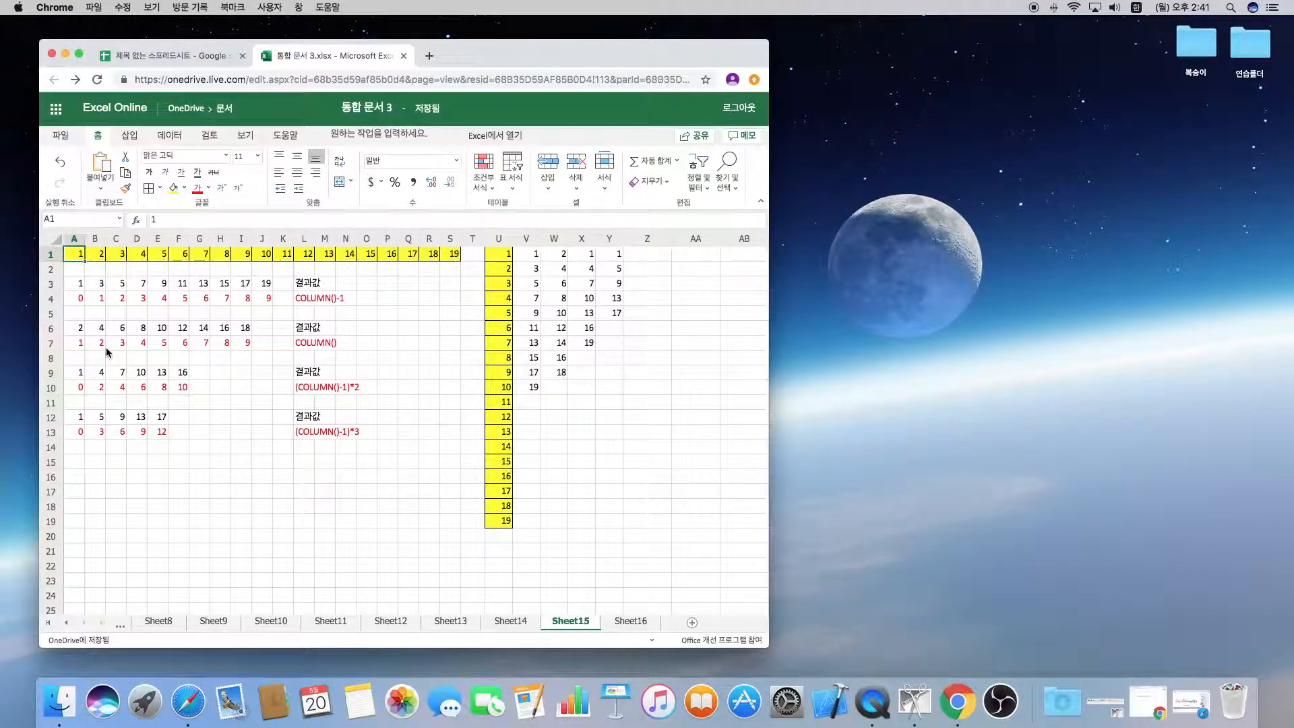
pyautogui.click(164, 256)
pyautogui.click(327, 256)
pyautogui.click(410, 258)
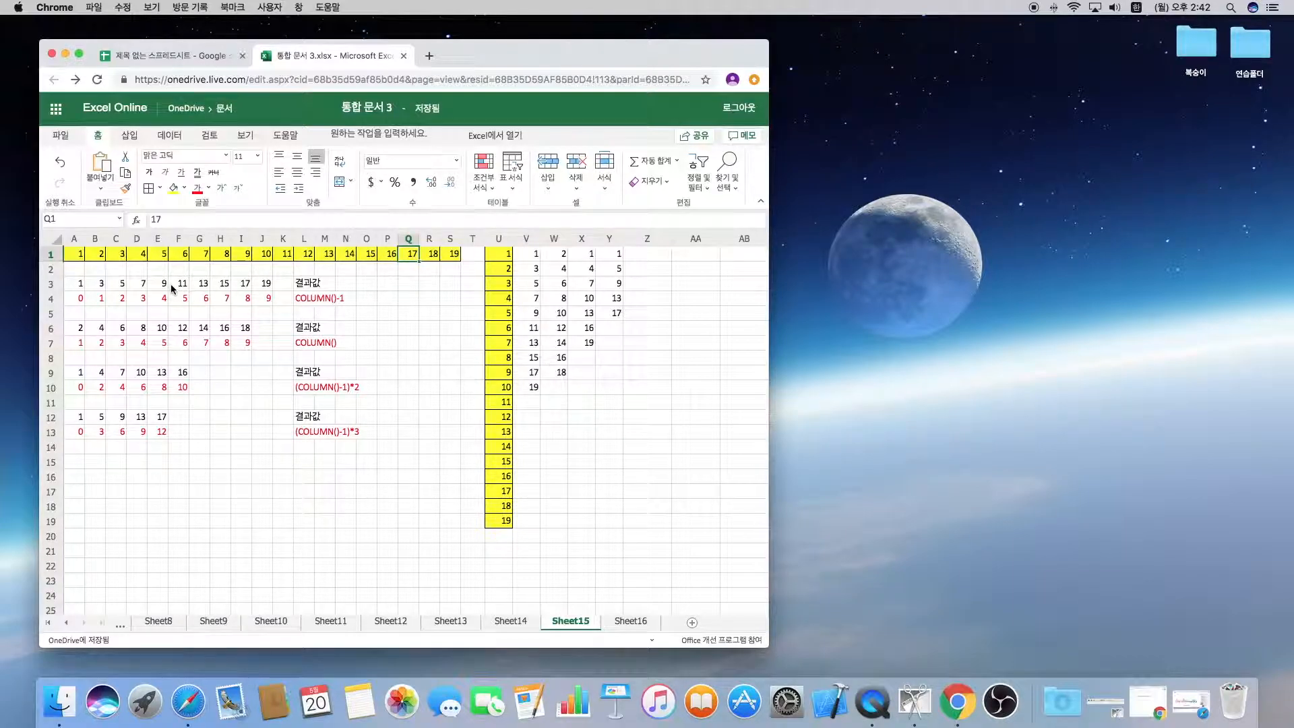
# Examine the full OFFSET formula in A3 and its copies across A3:J3, including F3, without changing them.
pyautogui.click(82, 284)
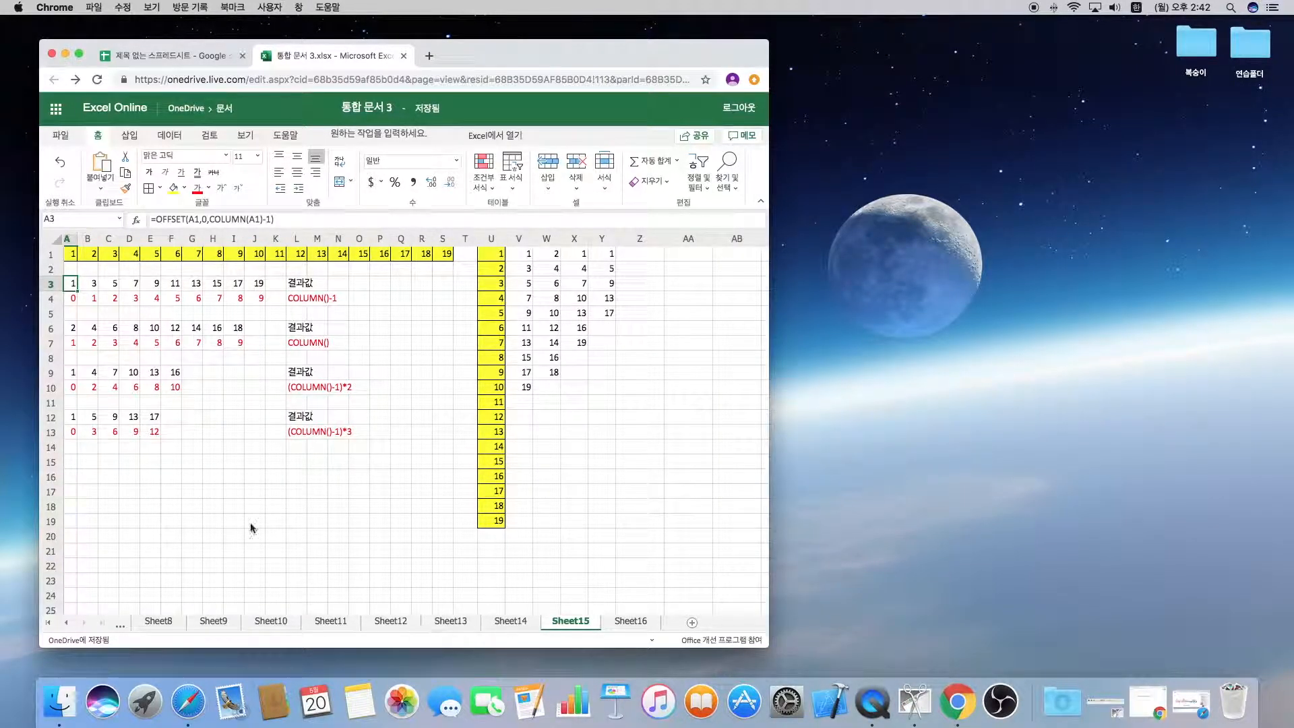
pyautogui.click(189, 220)
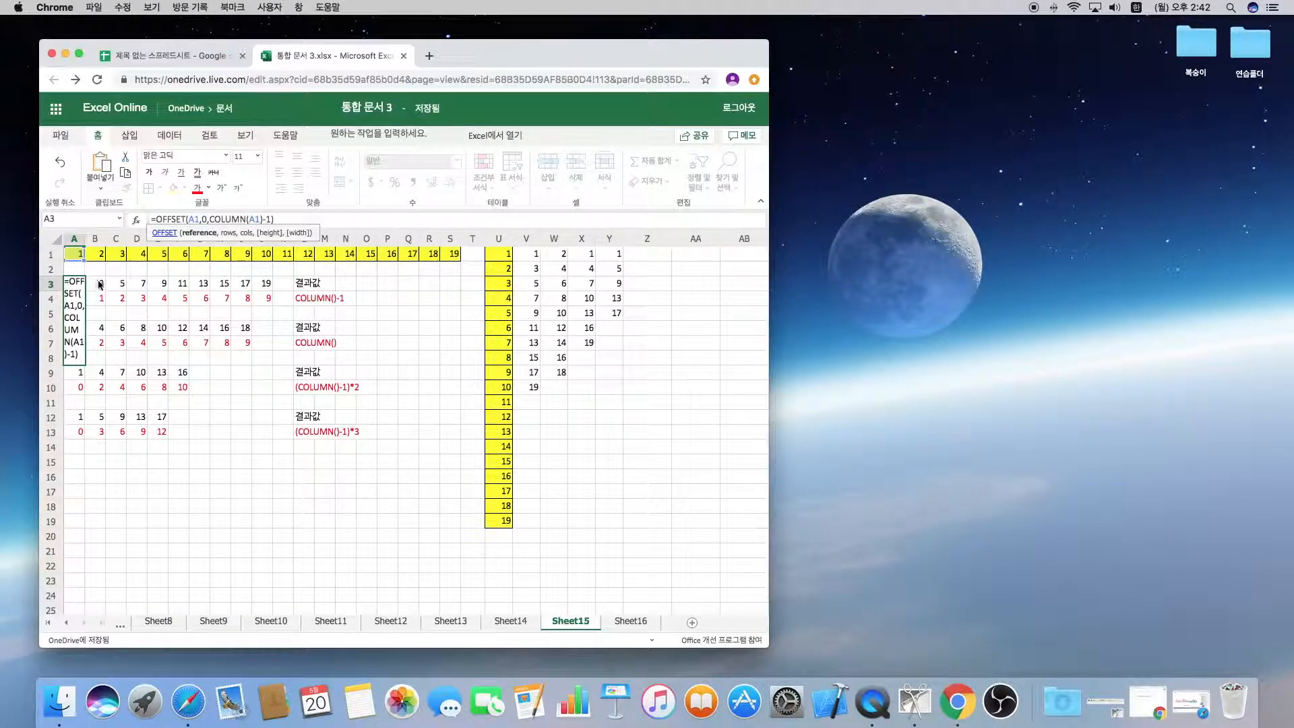
pyautogui.hotkey('ctrl', 'Return')
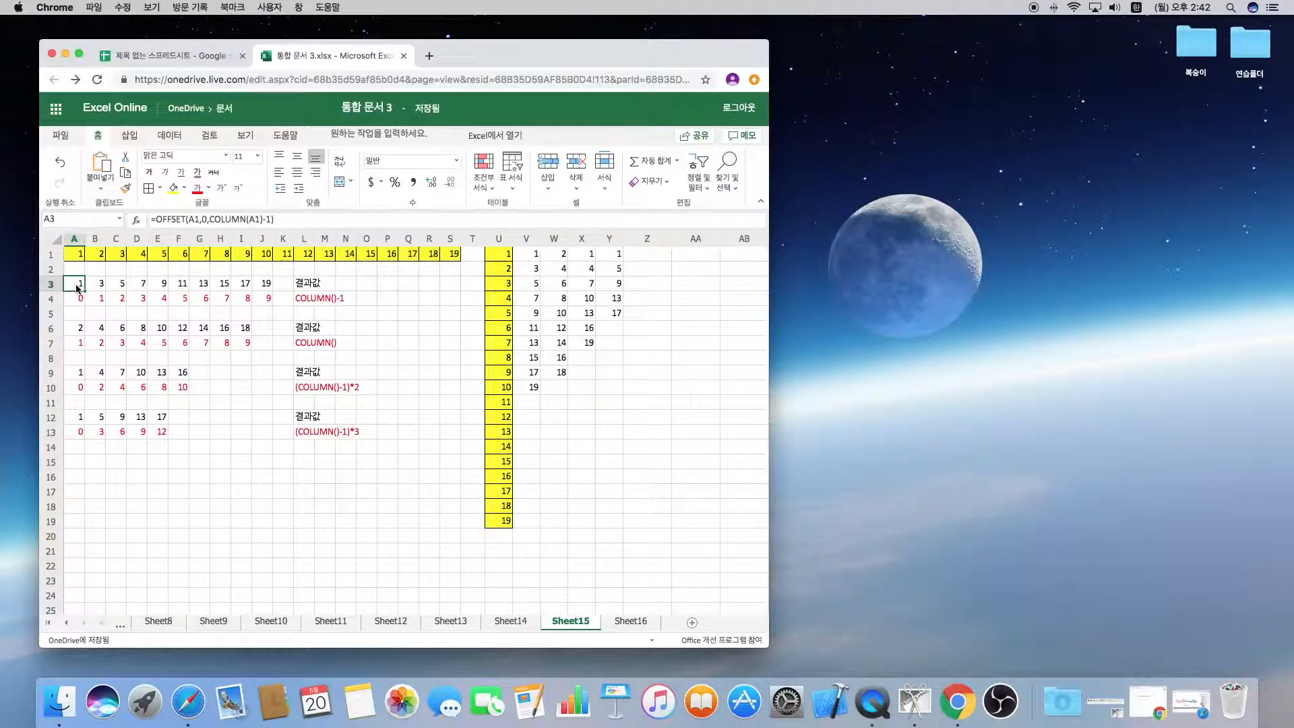
pyautogui.doubleClick(78, 289)
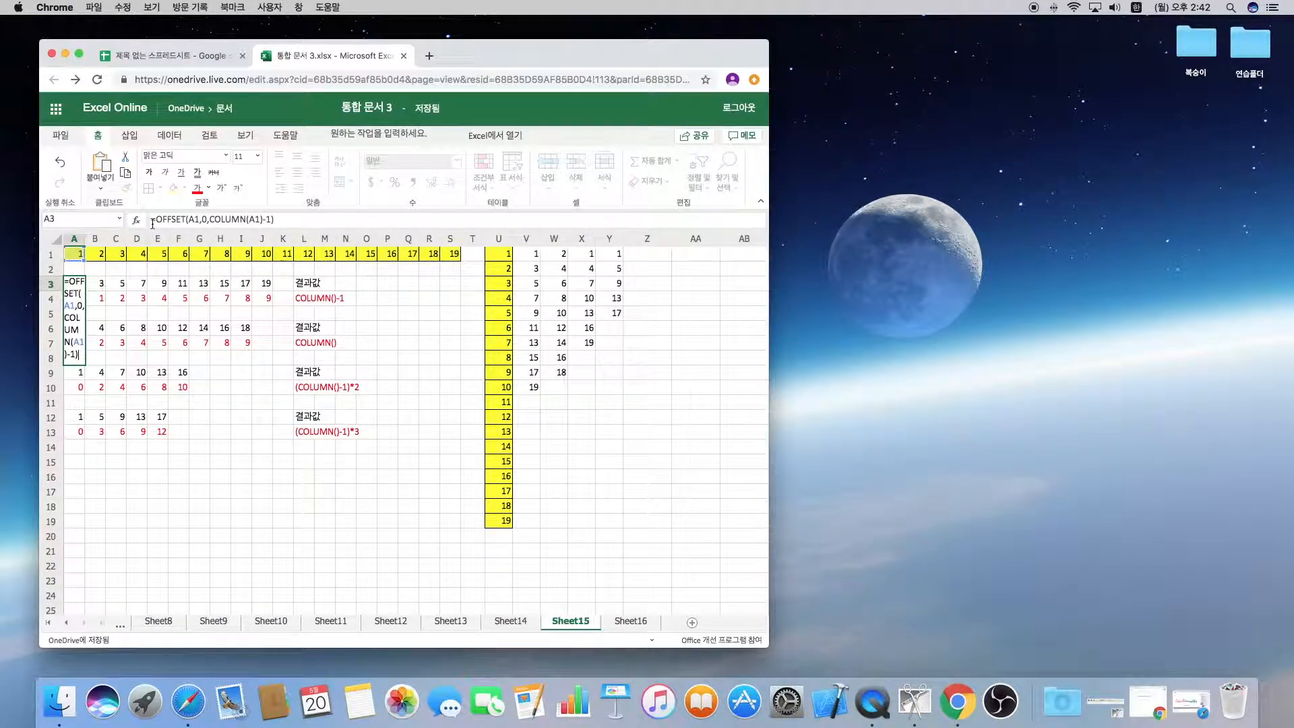
pyautogui.moveTo(156, 221); pyautogui.dragTo(277, 219)
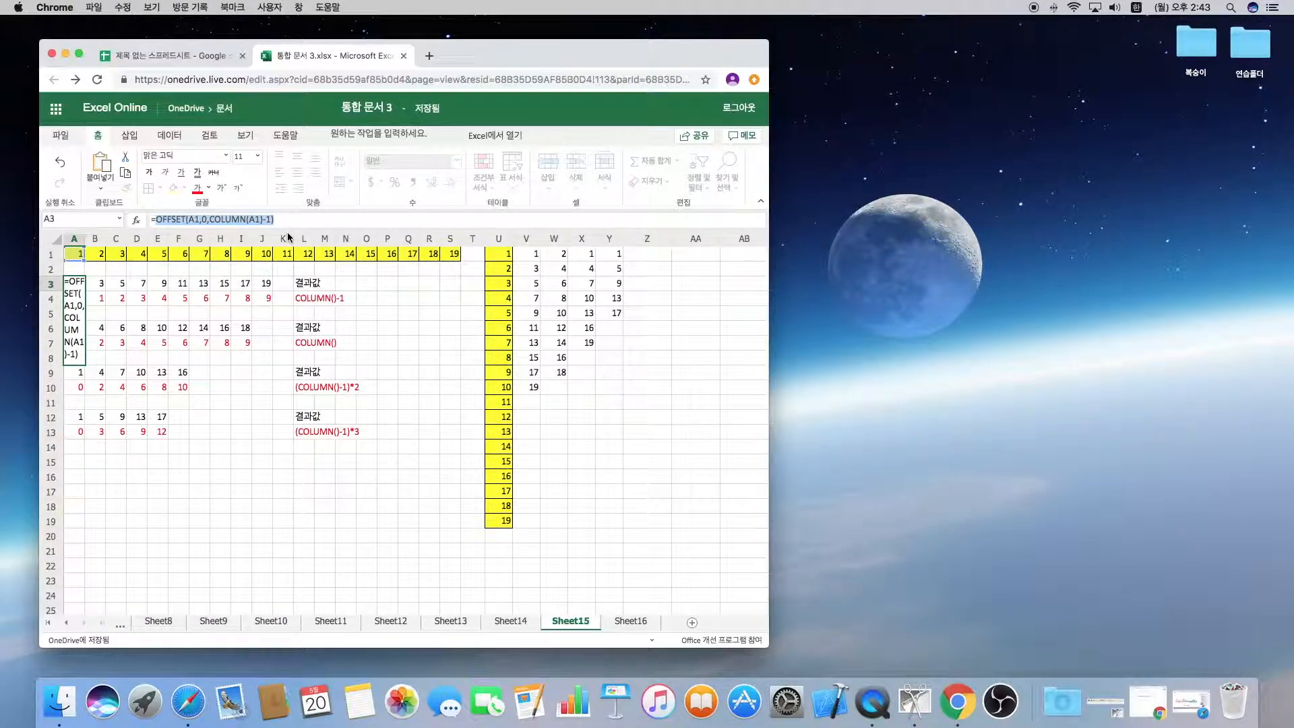
pyautogui.press('Escape')
pyautogui.moveTo(77, 283); pyautogui.dragTo(266, 289)
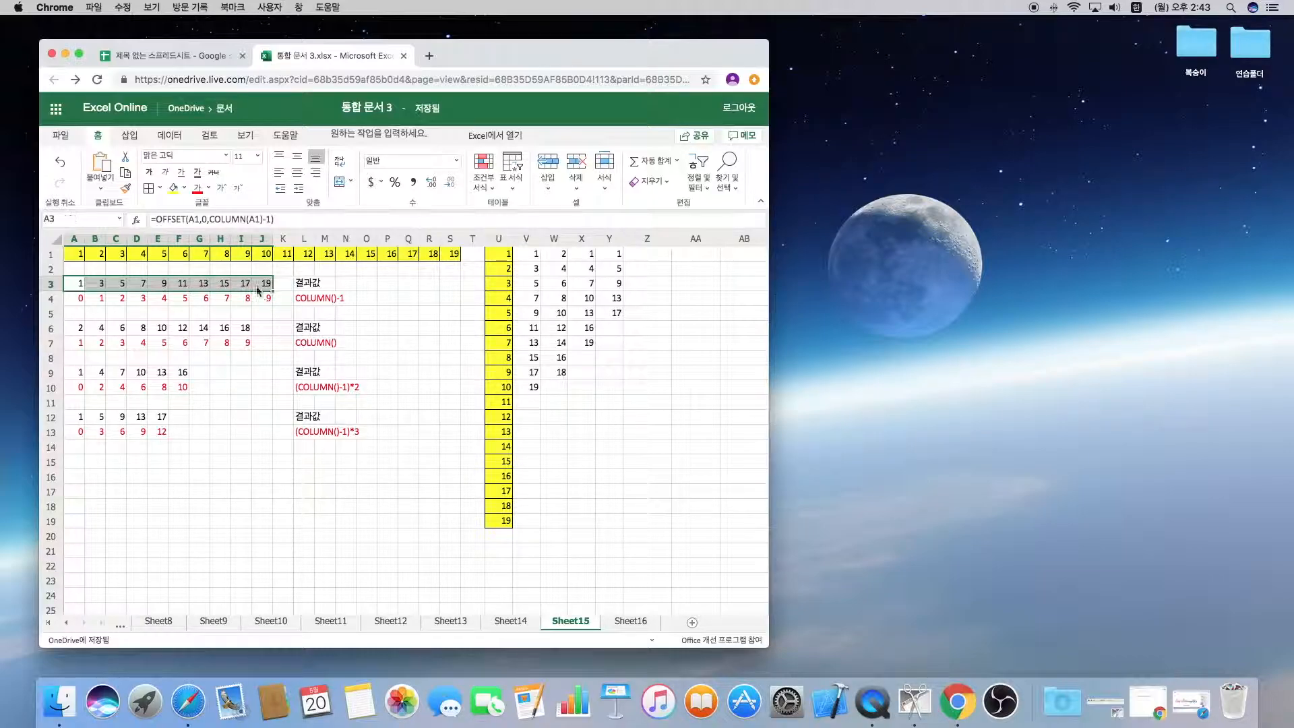
pyautogui.click(183, 286)
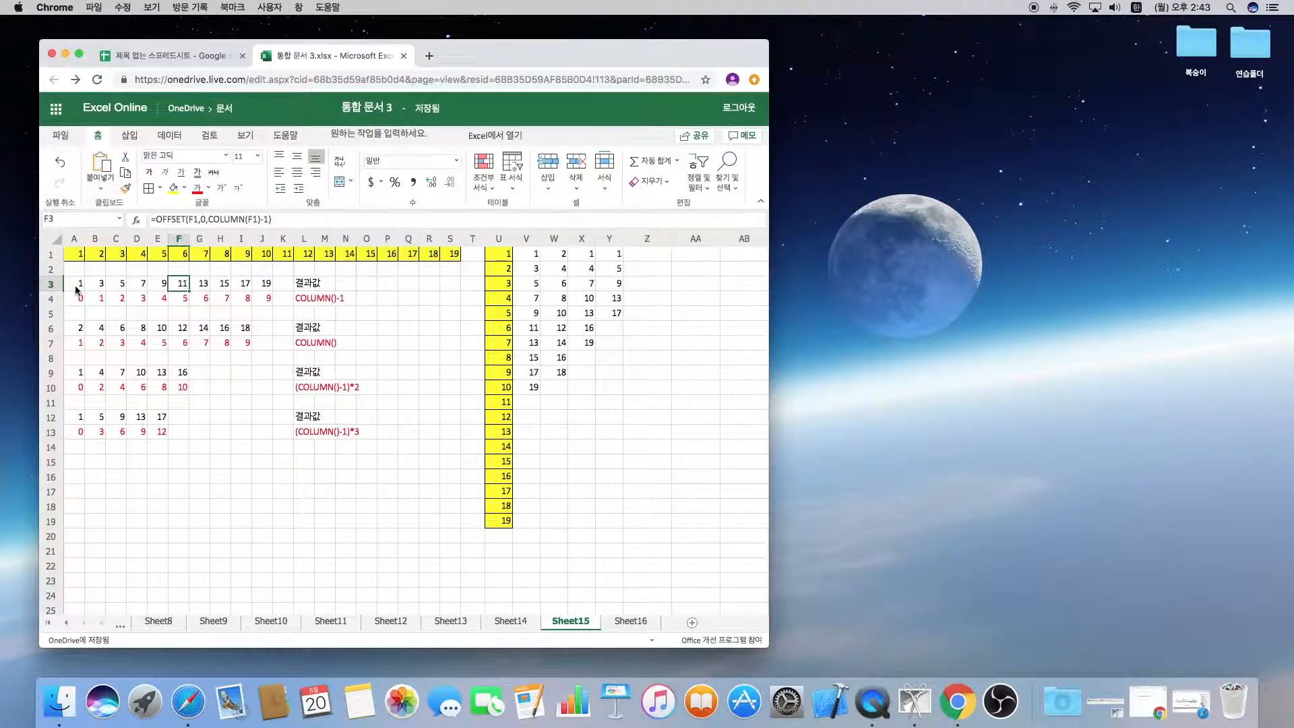
# Examine the COLUMN-based helper formula in A4 and B4 and its copies across row 4 up to J4, leaving them unchanged.
pyautogui.click(79, 303)
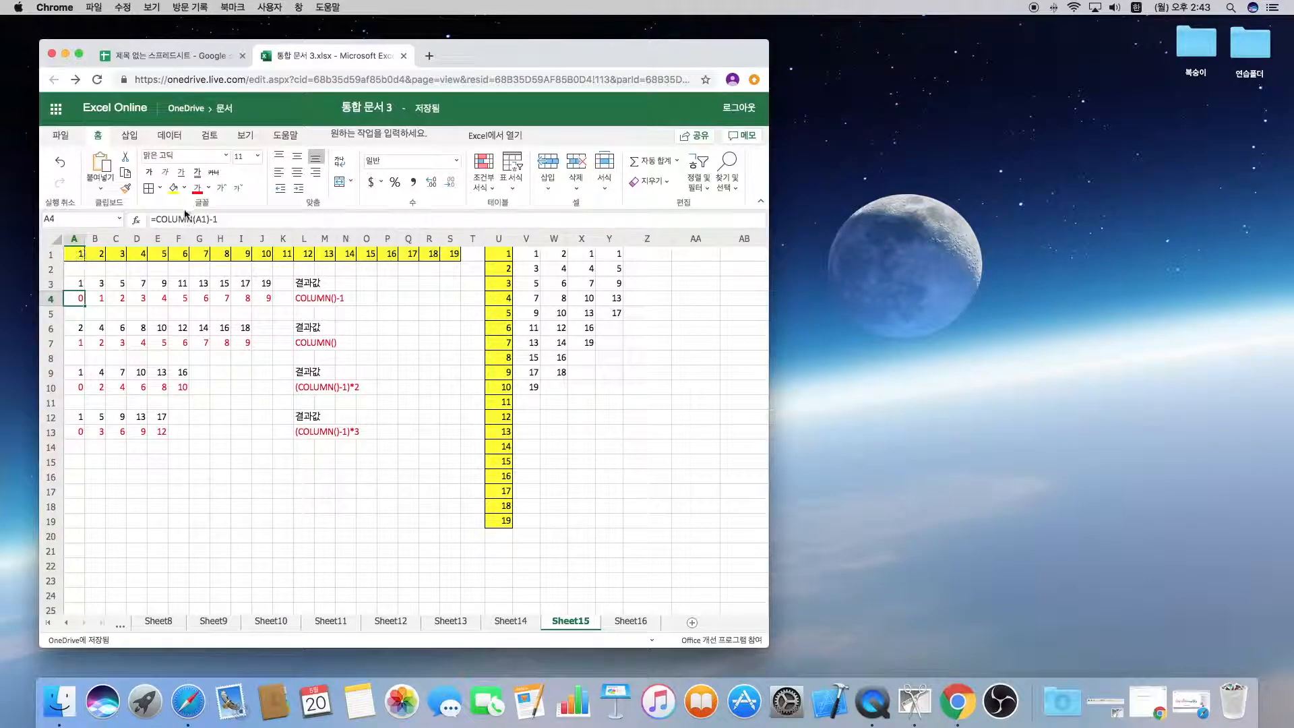
pyautogui.moveTo(156, 219); pyautogui.dragTo(205, 219)
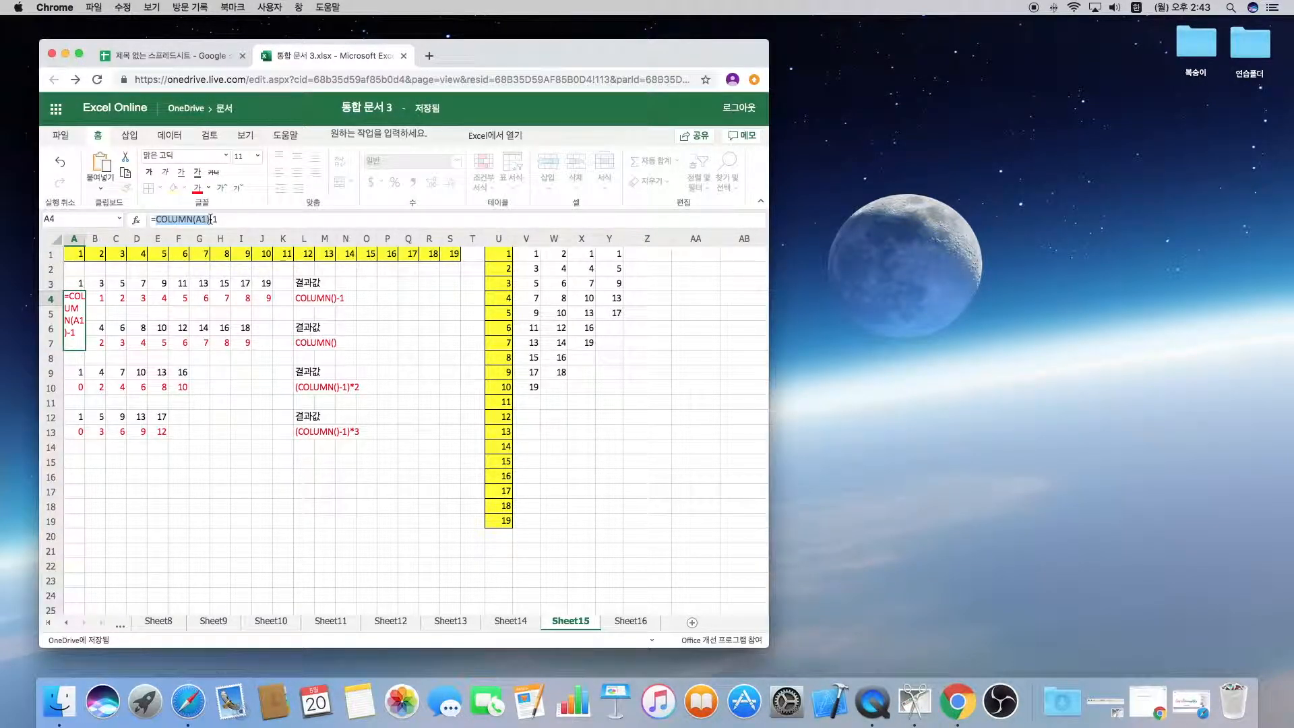
pyautogui.press('Escape')
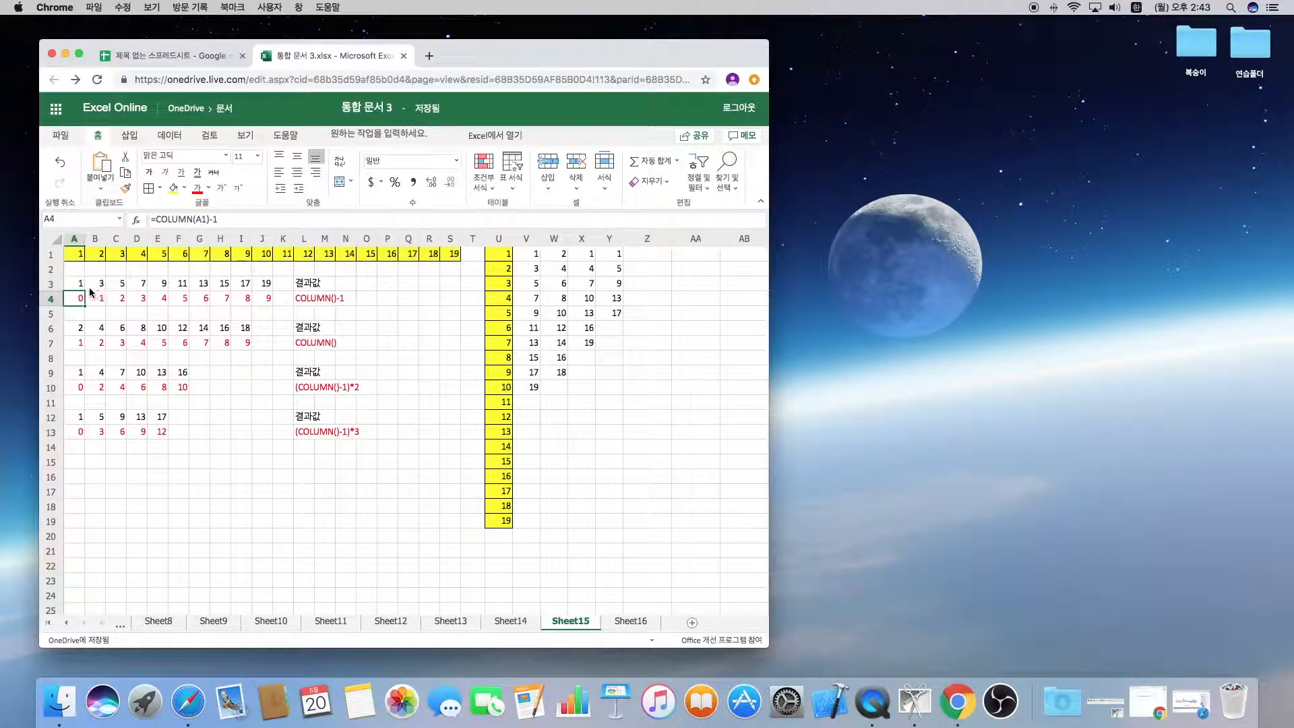
pyautogui.click(221, 219)
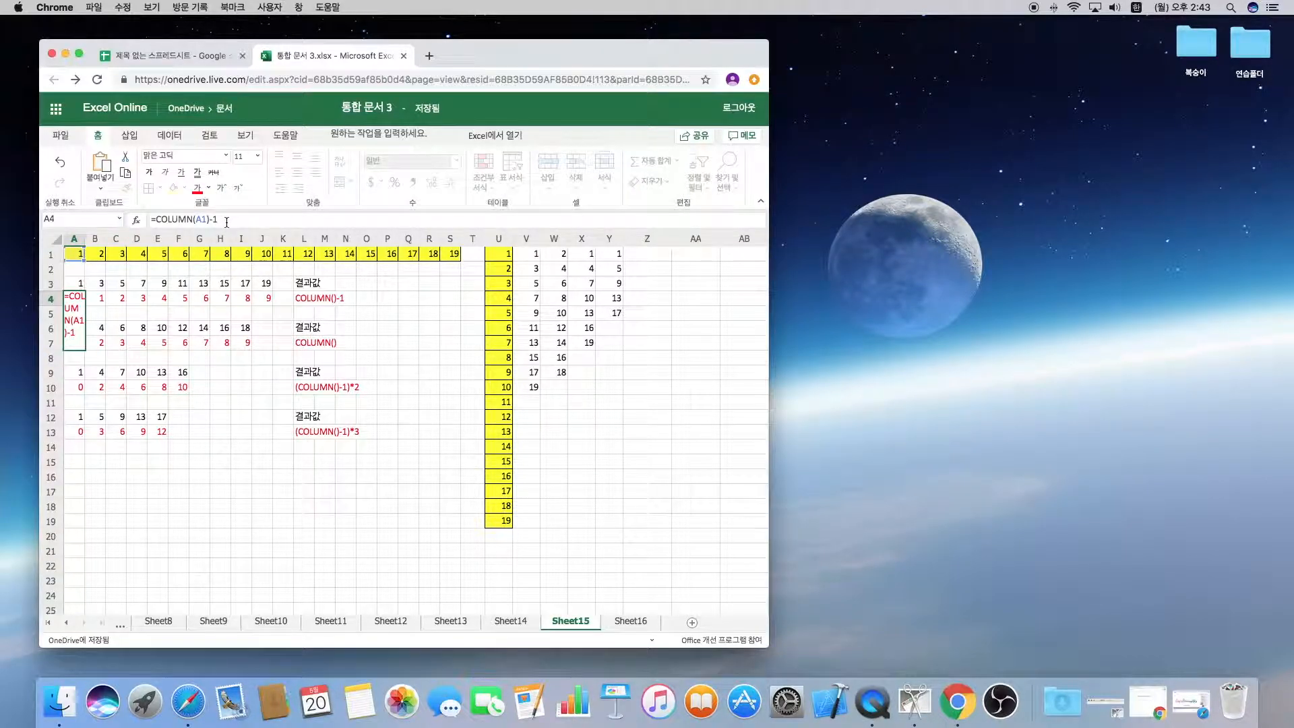
pyautogui.press('Escape')
pyautogui.click(102, 302)
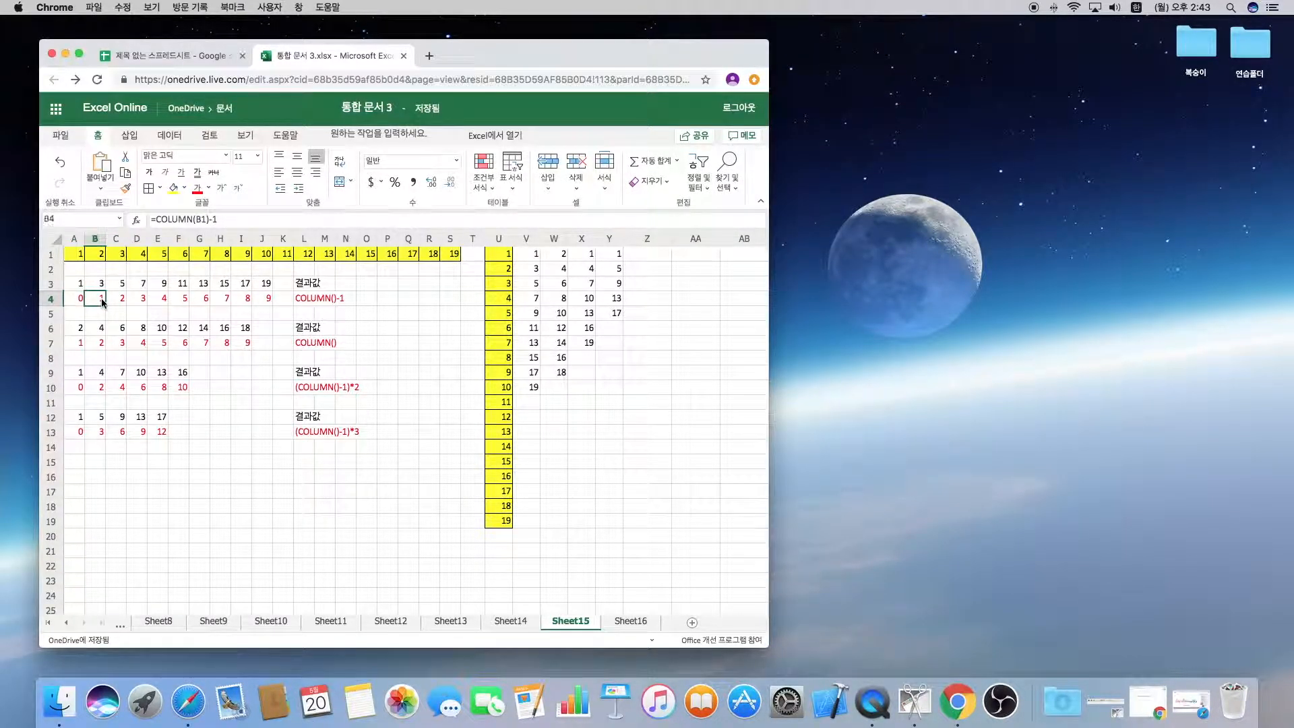
pyautogui.doubleClick(103, 302)
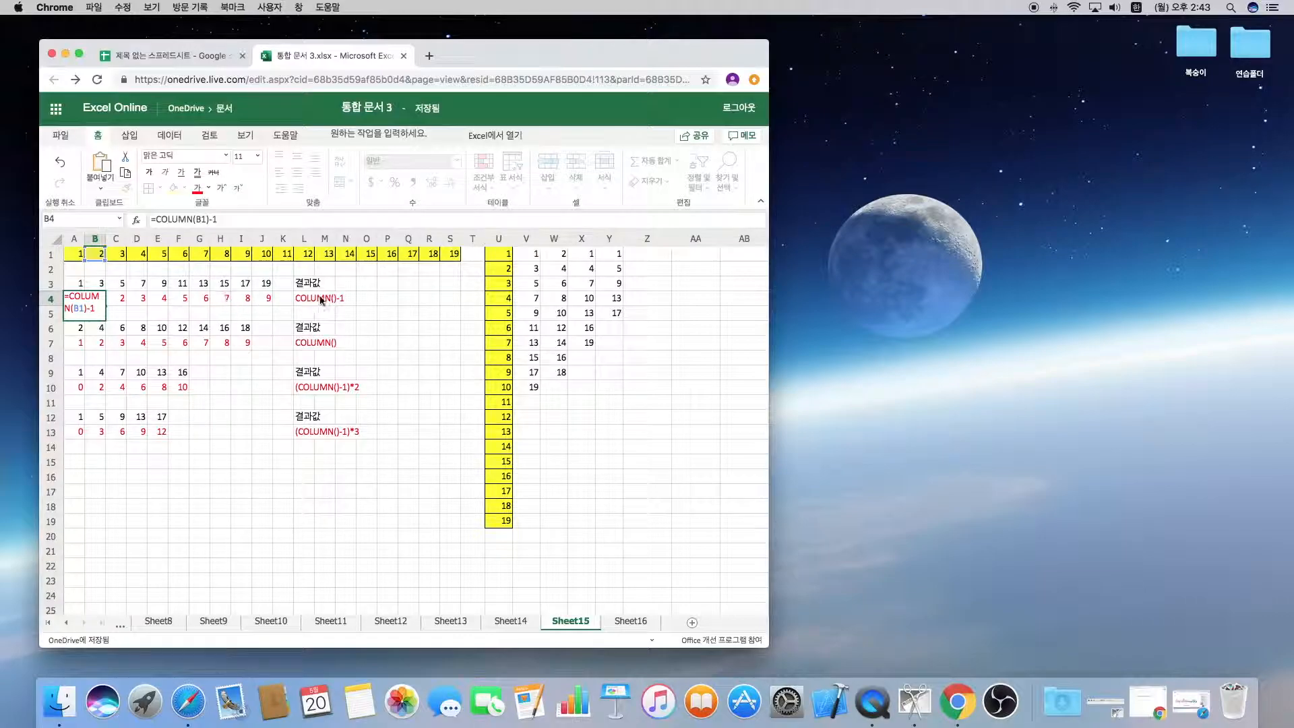
pyautogui.press('Return')
pyautogui.click(129, 302)
pyautogui.click(164, 303)
pyautogui.click(262, 300)
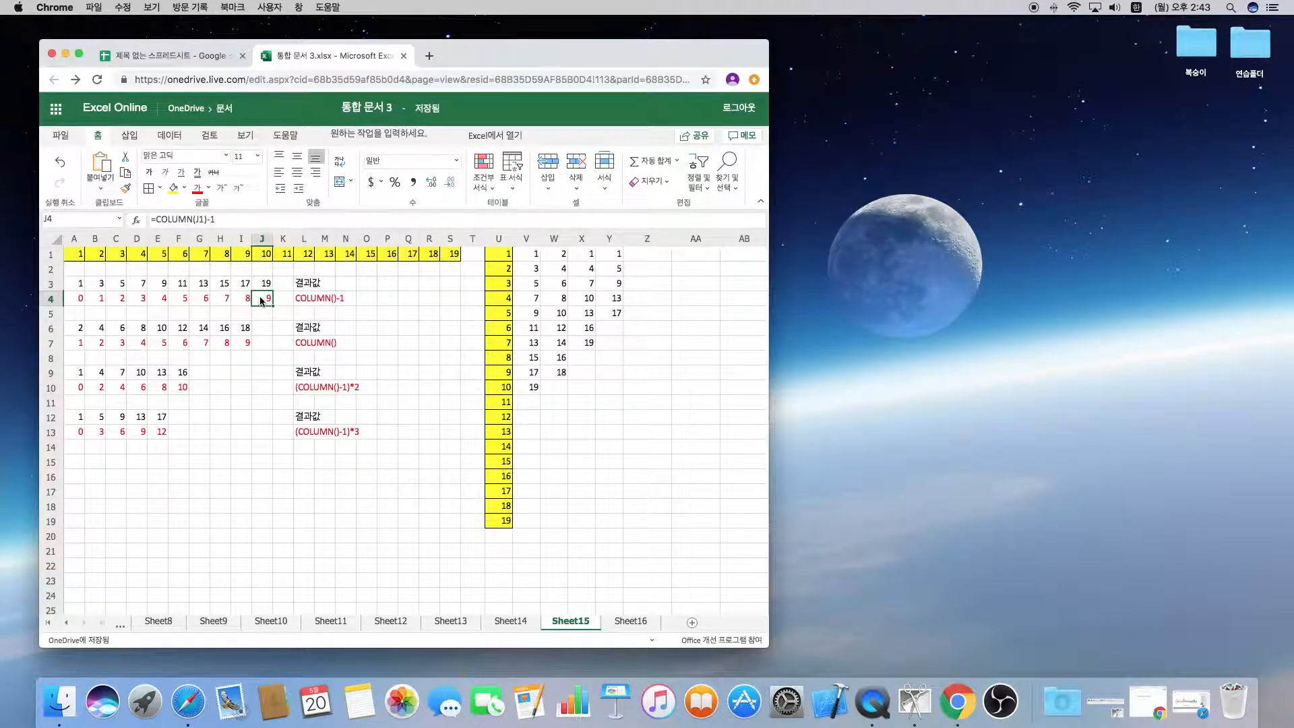
# Examine the COLUMN(A1)-1 argument of the OFFSET formula in A3, along with its reference A1 and helper cell A4.
pyautogui.click(76, 283)
pyautogui.moveTo(209, 219); pyautogui.dragTo(269, 219)
pyautogui.press('Escape')
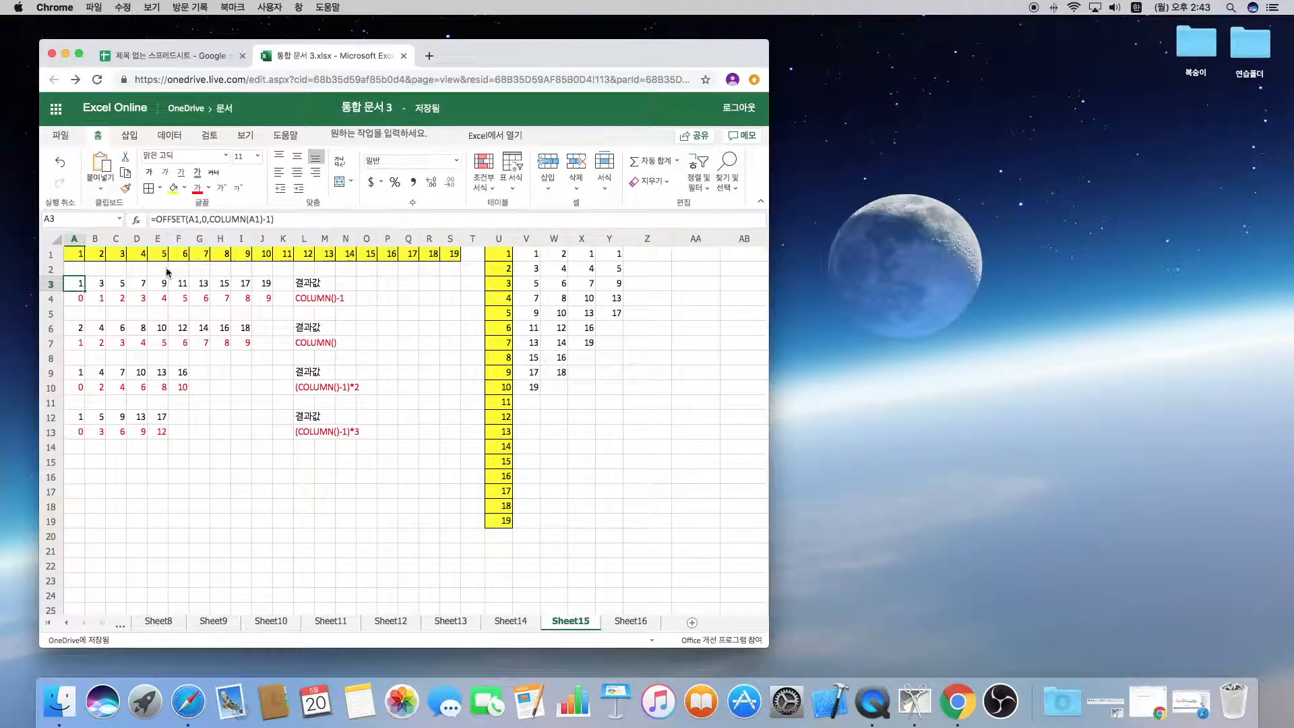
pyautogui.click(82, 258)
pyautogui.click(77, 303)
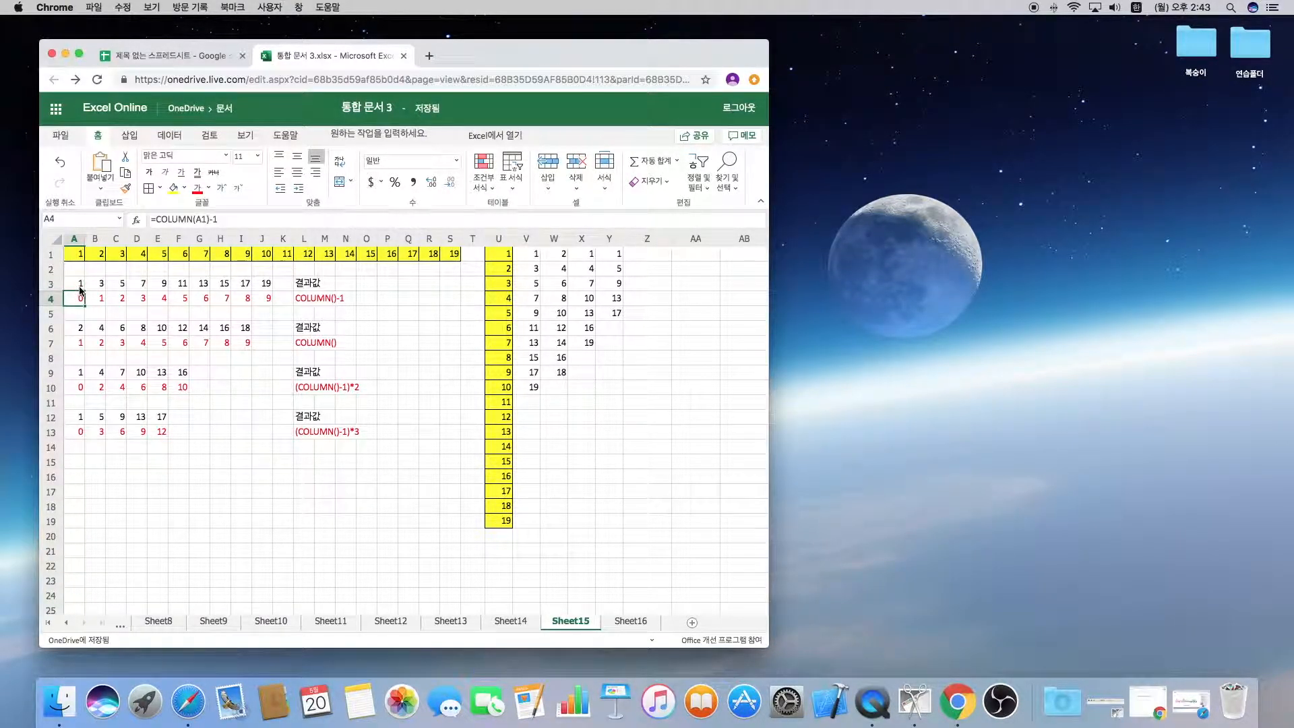
# Trace the result in B3 from its reference cell B1 and its column offset in B4.
pyautogui.click(80, 287)
pyautogui.click(100, 287)
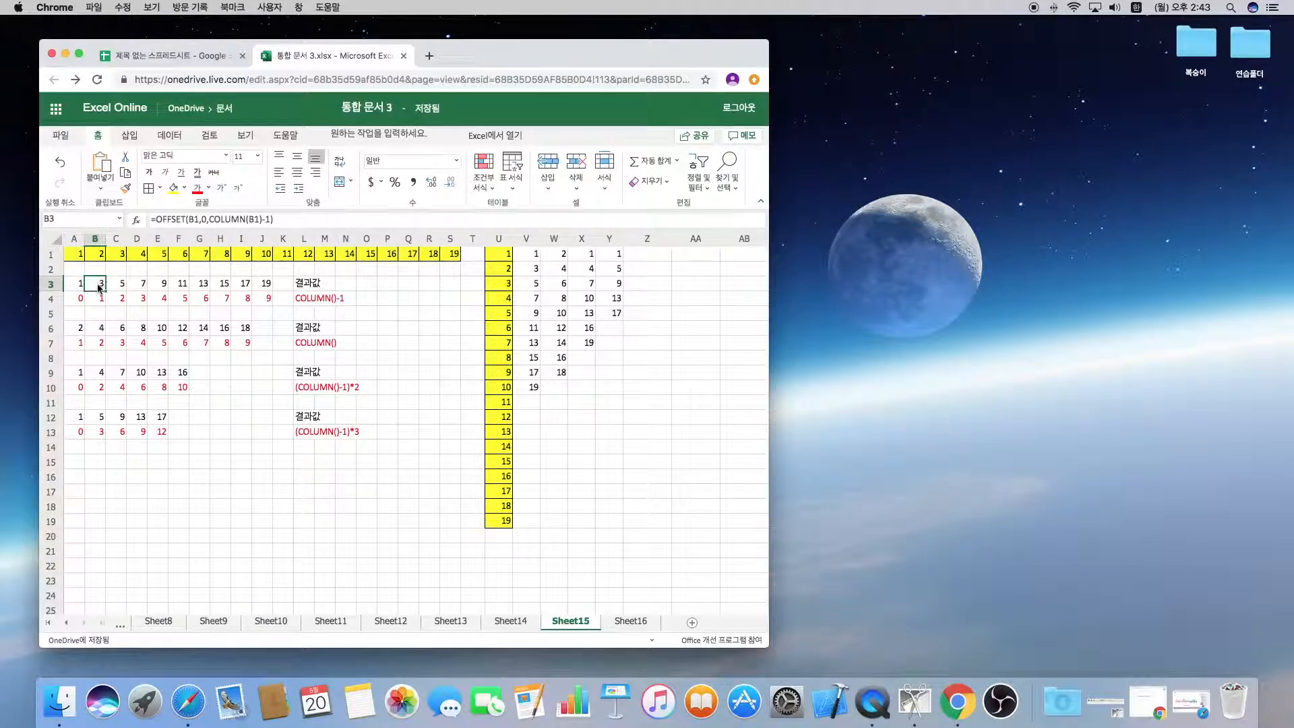
pyautogui.click(101, 254)
pyautogui.click(100, 303)
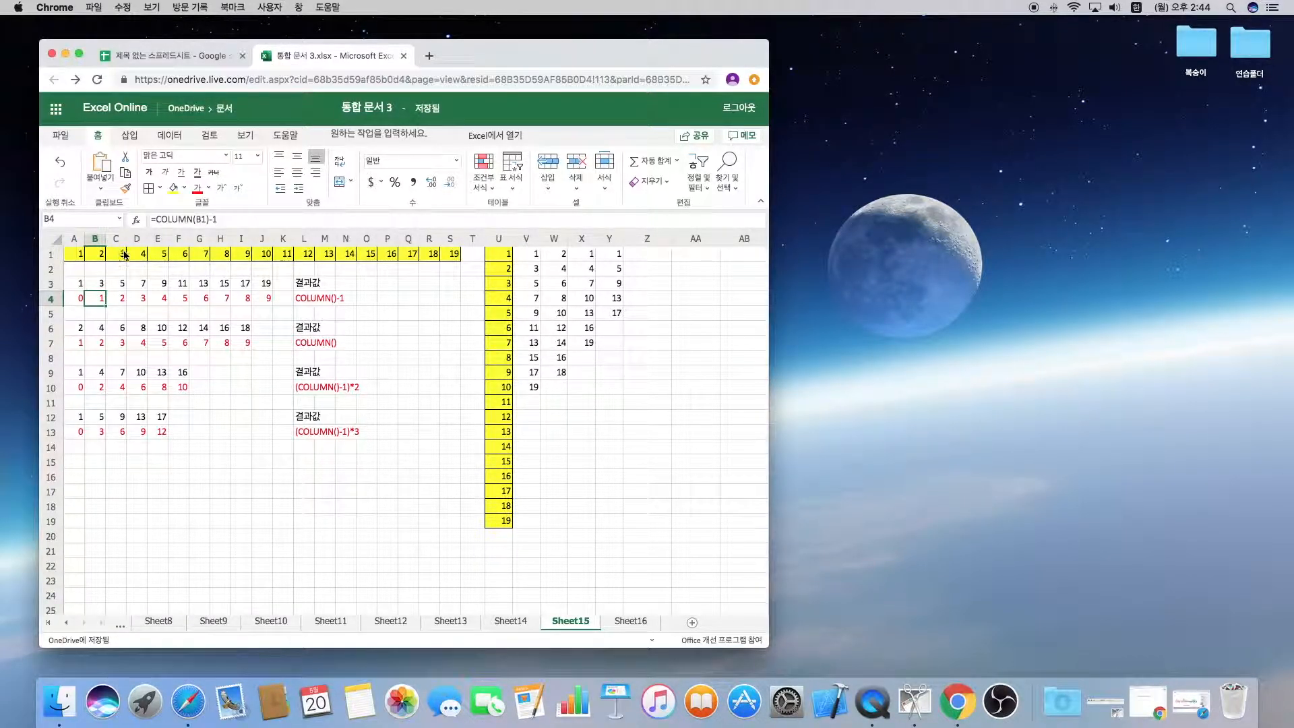
# Trace the C3 result to source cell E1 and the D3 result from D1 three columns across to G1, leaving the formulas unchanged.
pyautogui.click(114, 286)
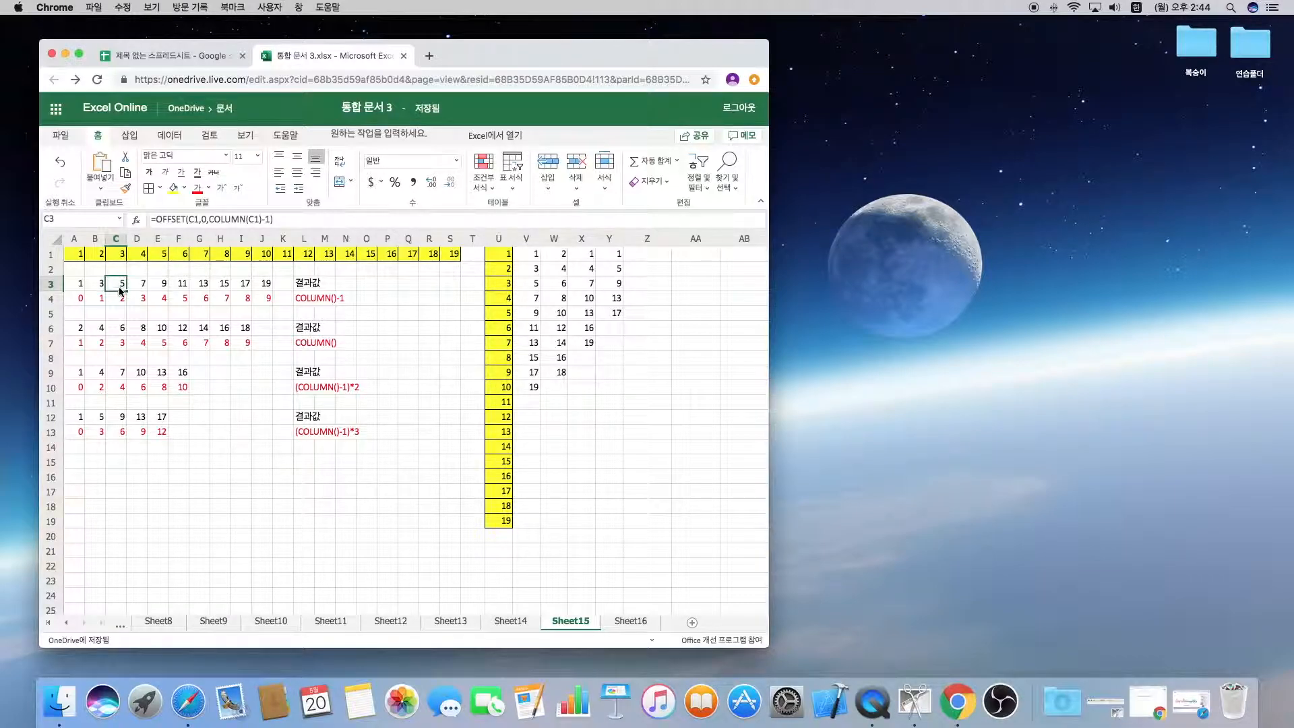
pyautogui.click(159, 256)
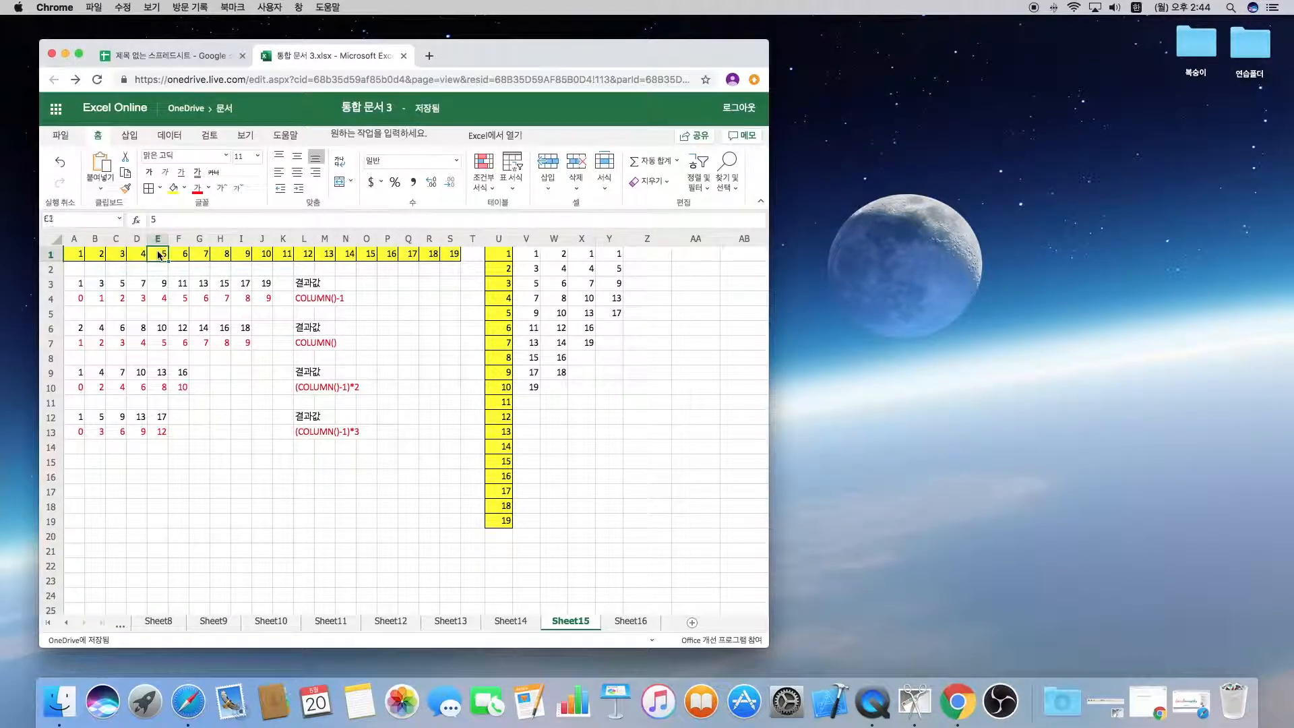
pyautogui.doubleClick(137, 287)
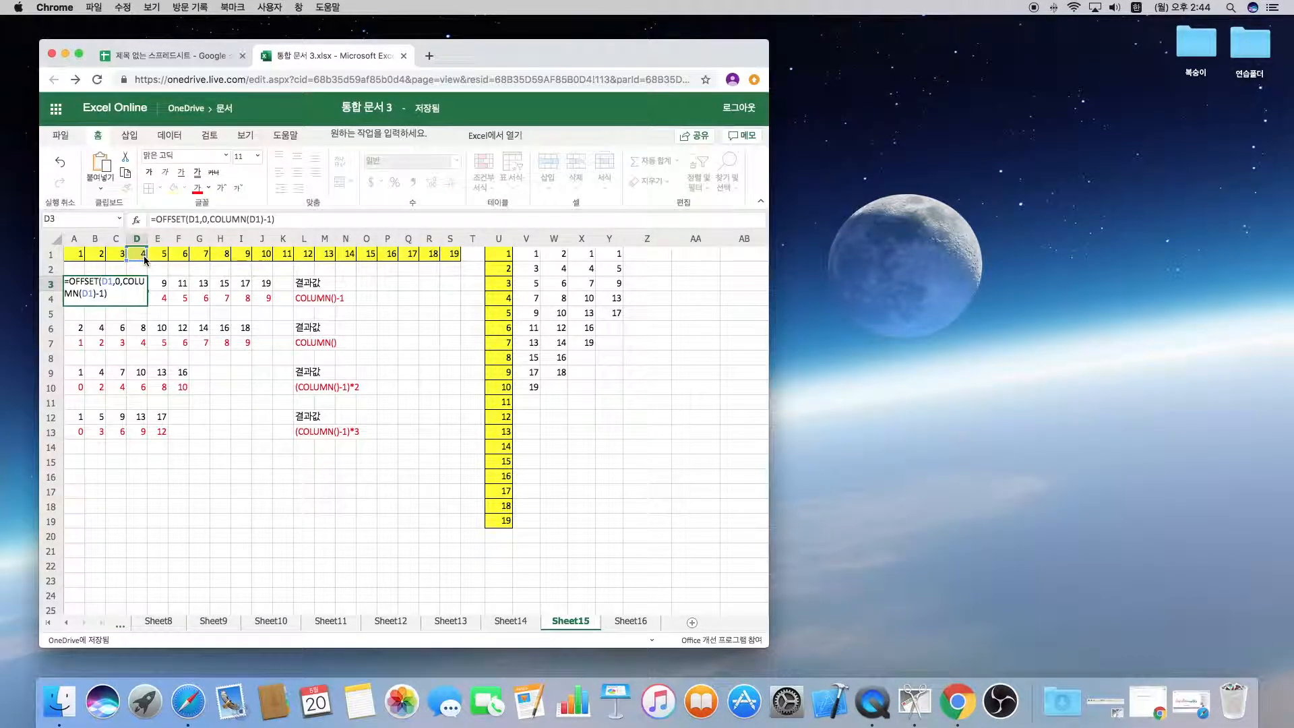
pyautogui.press('Escape')
pyautogui.press('Up')
pyautogui.press('Up')
pyautogui.press('Right')
pyautogui.press('Right')
pyautogui.press('Right')
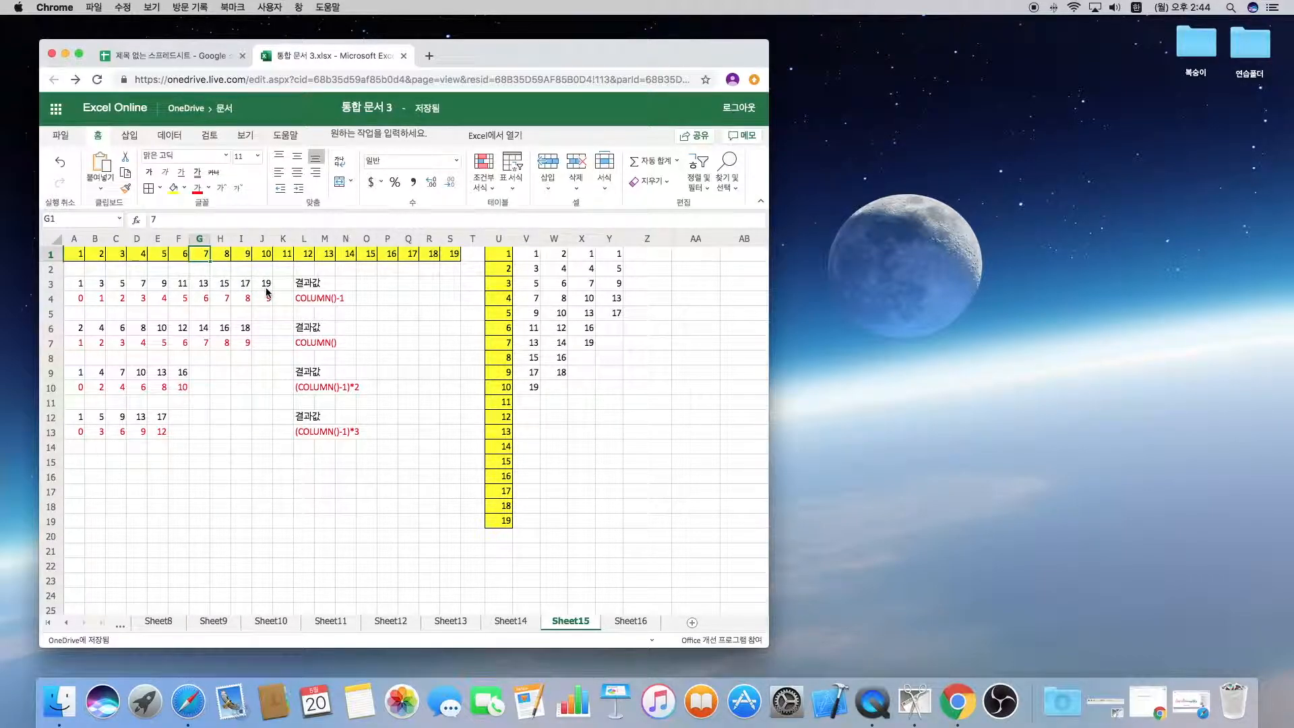
# Examine the OFFSET formula in A6 and the COLUMN(A1) helper formula in A7 with its copies through E7, without changing them.
pyautogui.click(81, 345)
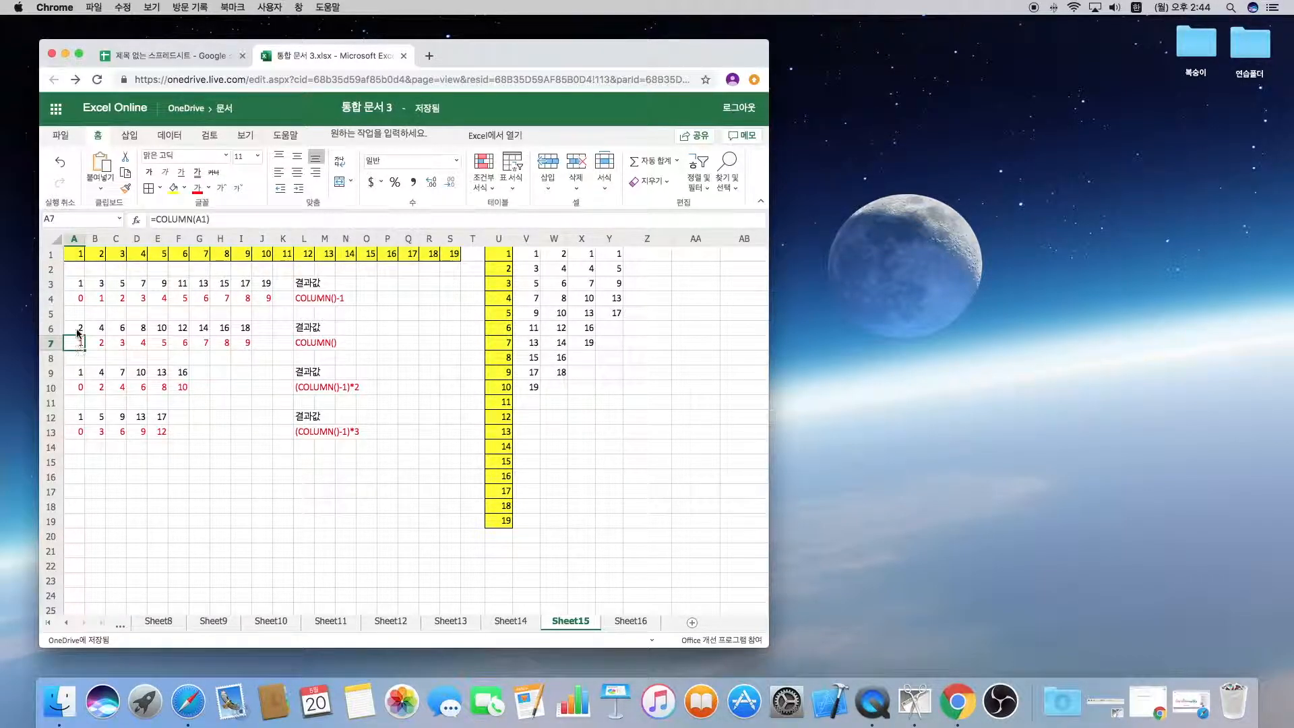
pyautogui.doubleClick(78, 330)
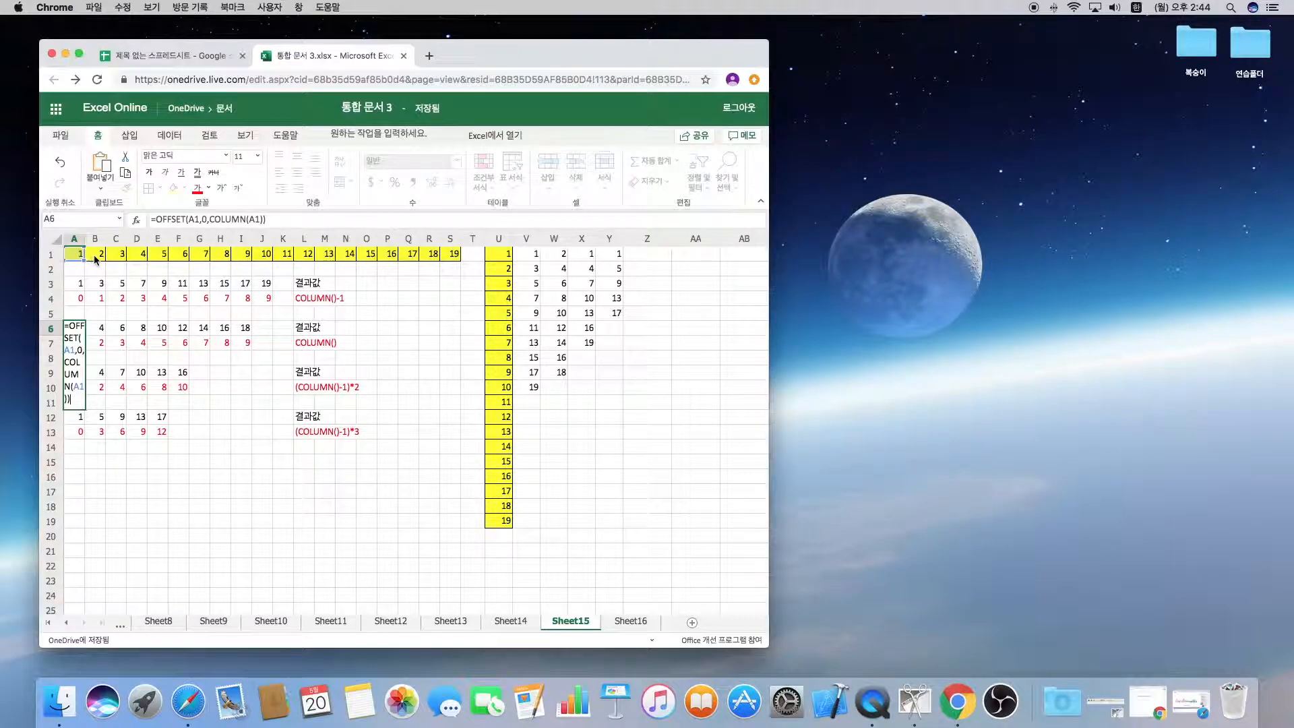
pyautogui.press('Return')
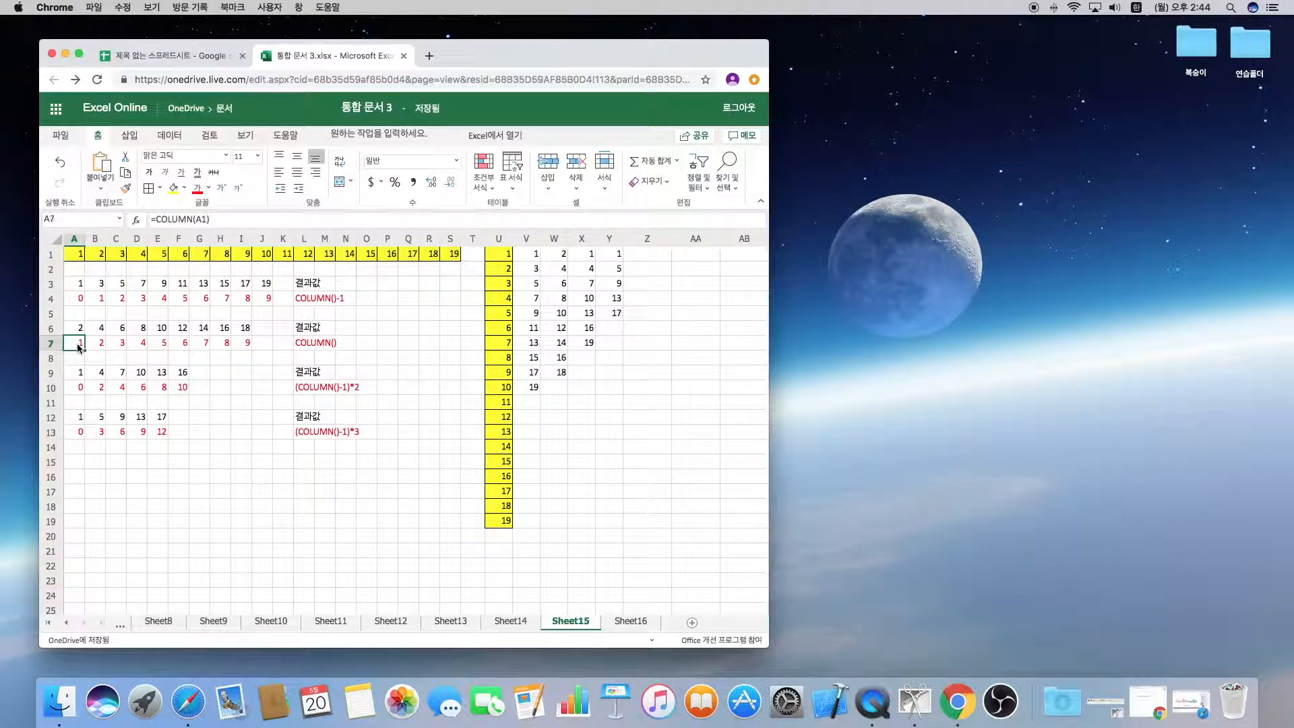
pyautogui.doubleClick(81, 346)
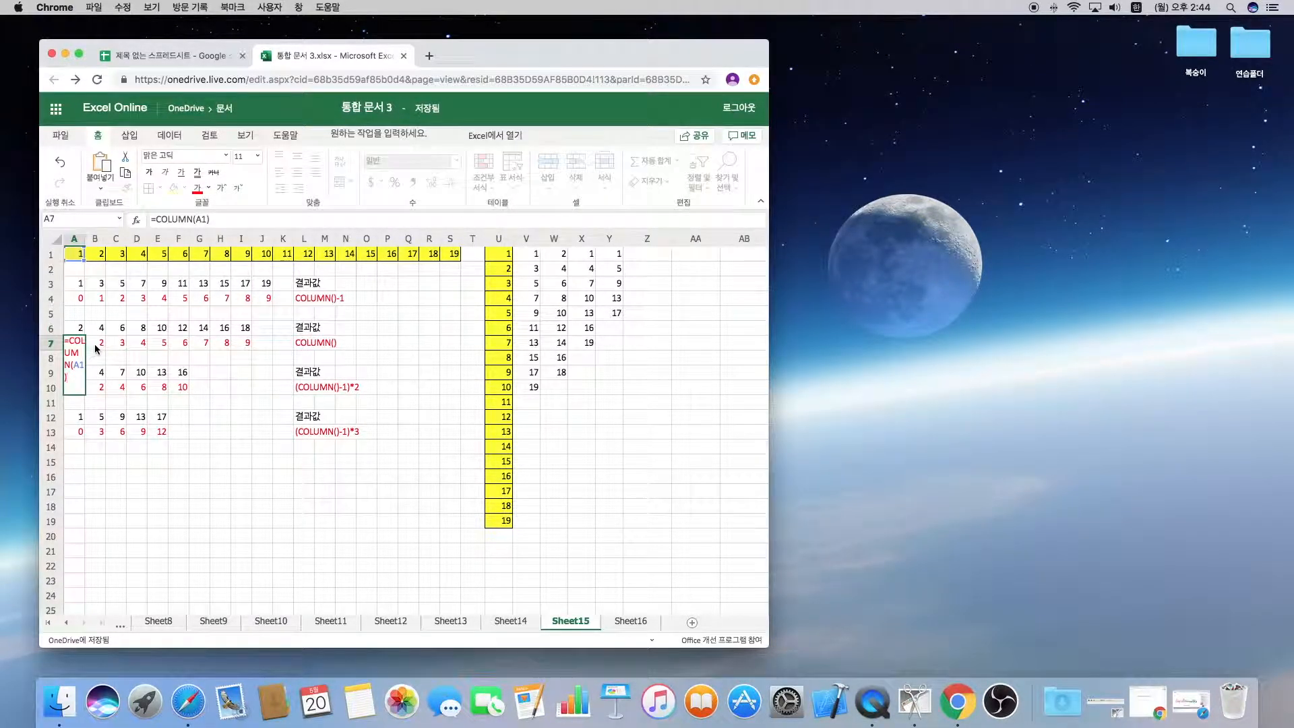
pyautogui.press('Escape')
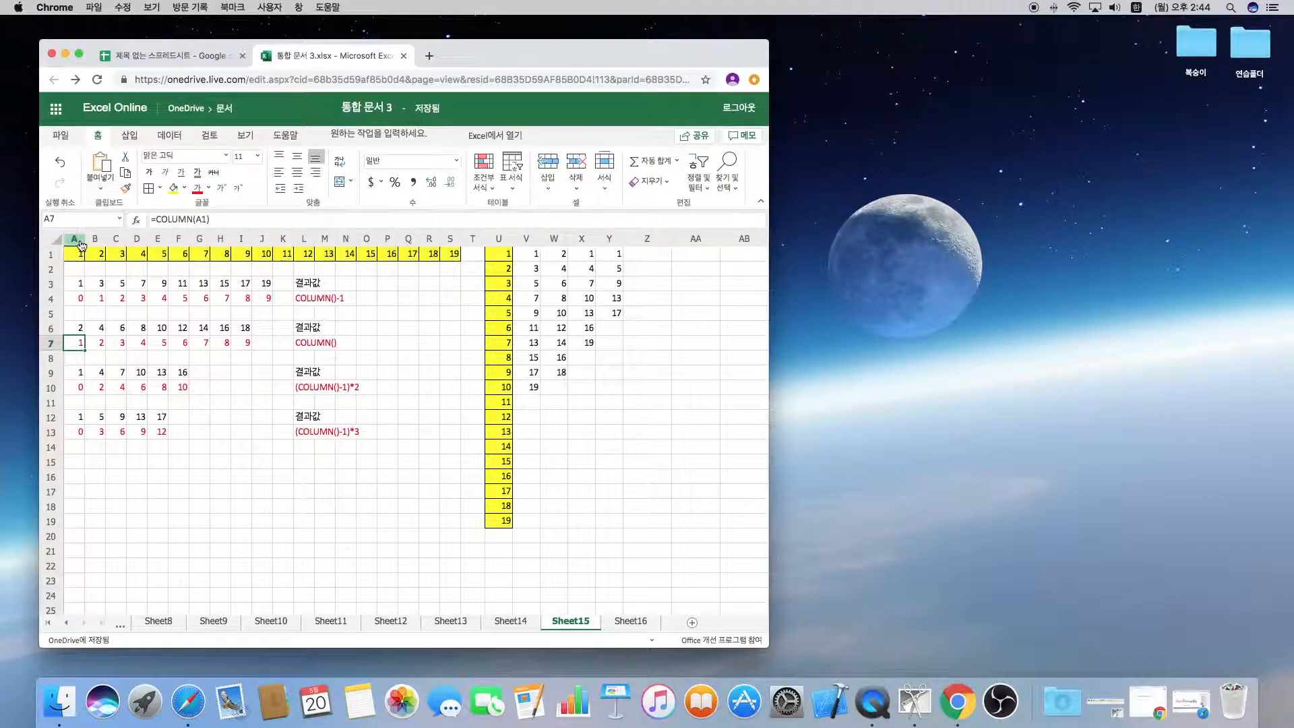
pyautogui.press('Right')
pyautogui.press('Right')
pyautogui.press('Right')
pyautogui.press('Right')
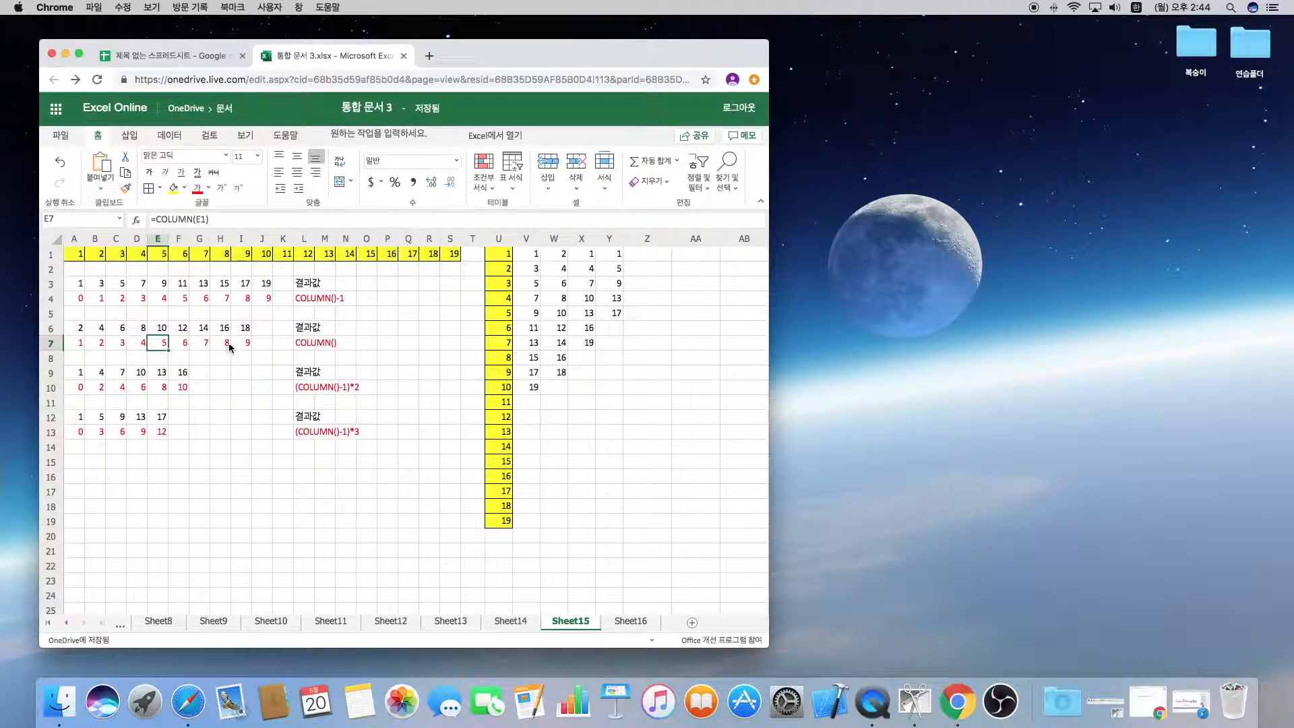
# Trace the A6 result from reference A1 and the offset in A7, and inspect the matching formula in B6.
pyautogui.click(75, 330)
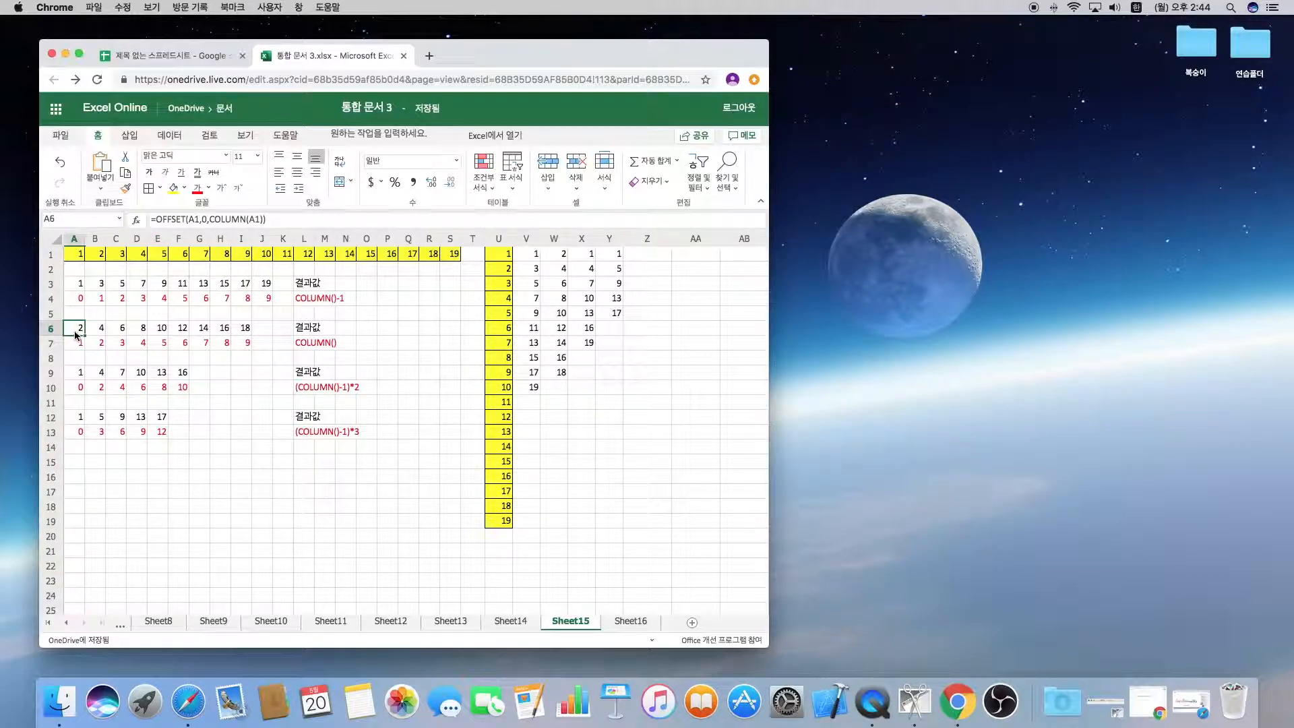
pyautogui.click(76, 257)
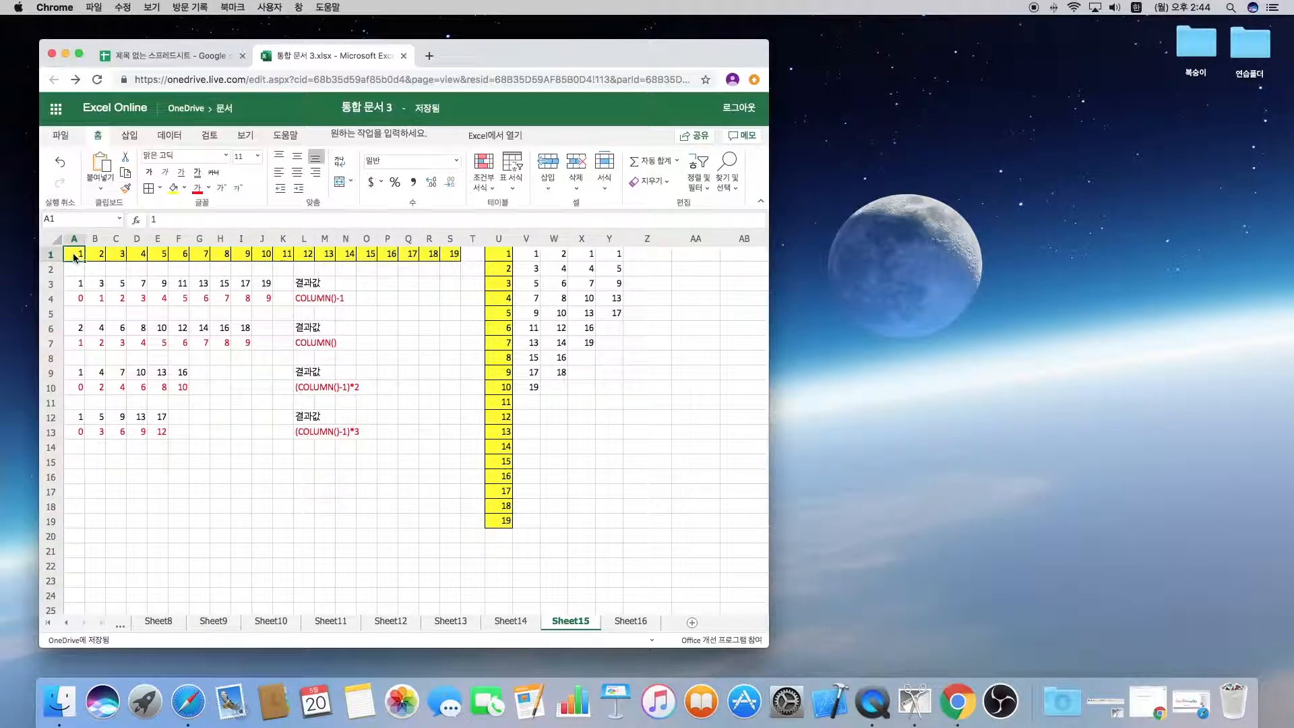
pyautogui.click(76, 343)
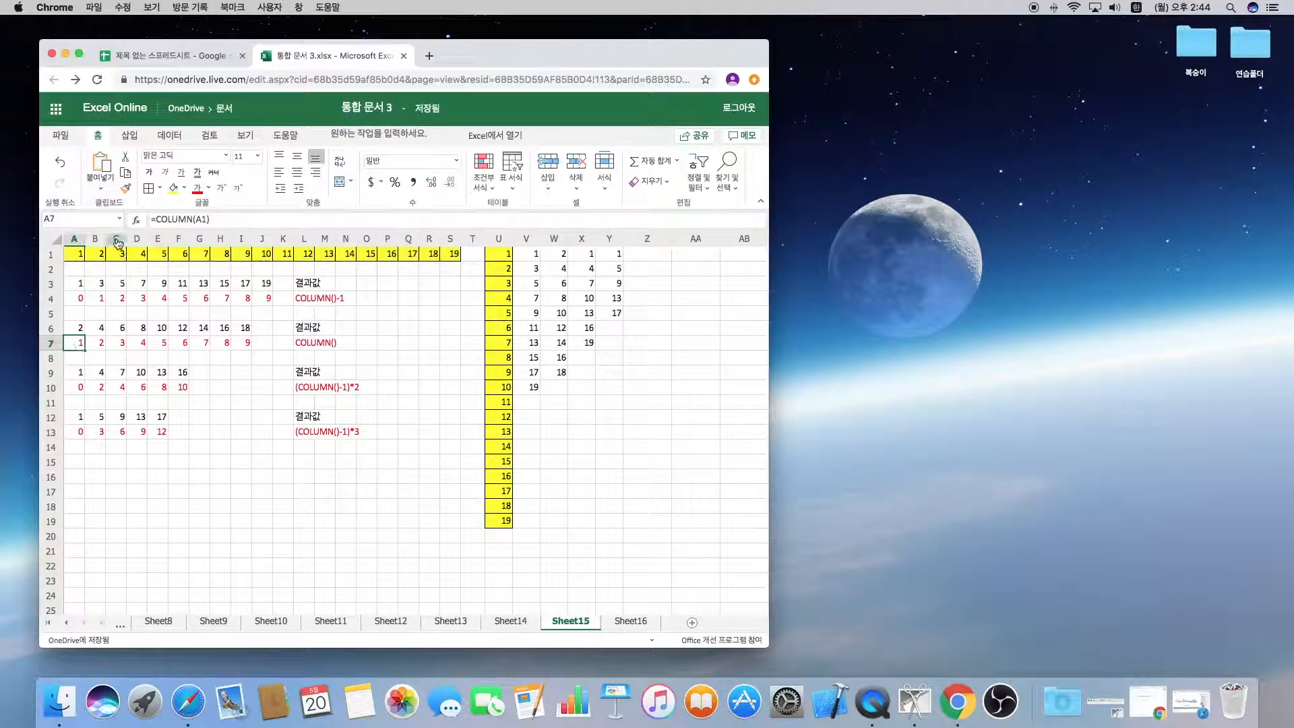
pyautogui.click(76, 329)
pyautogui.click(101, 330)
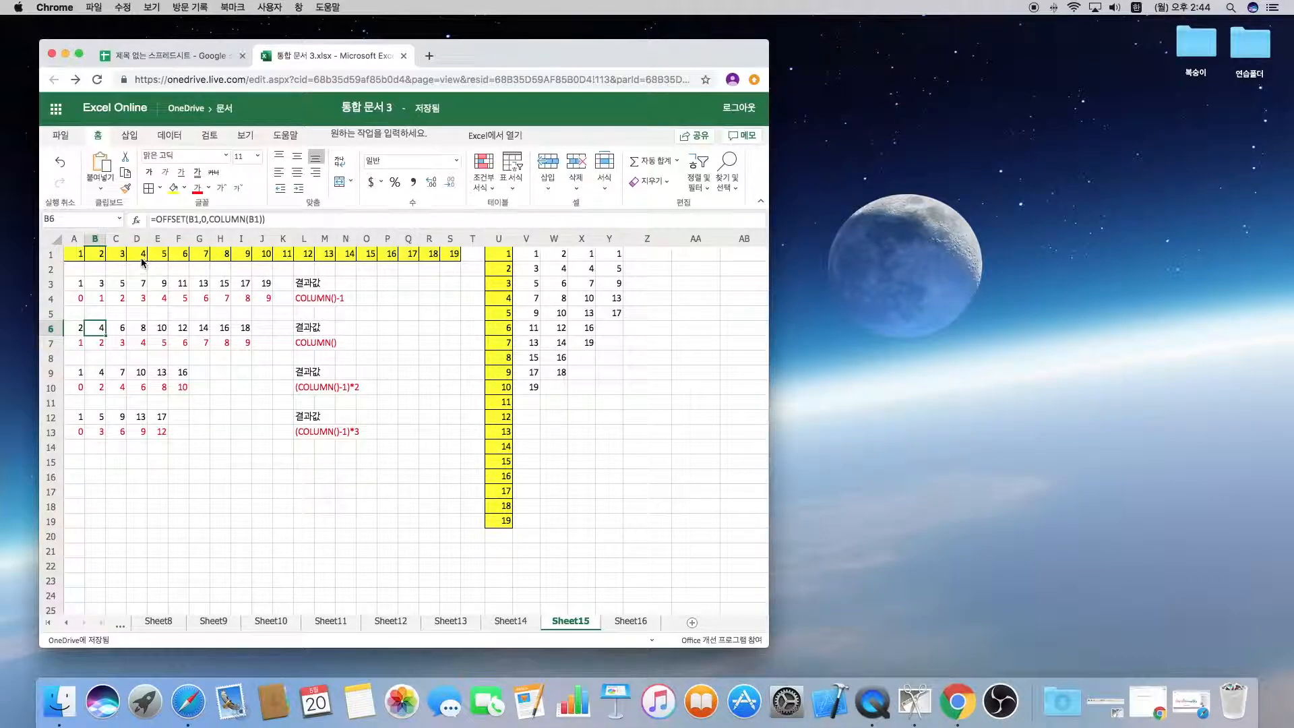
# Compare the C6 formula with its offset in C7, and check the ends of the result row at A6 and I6.
pyautogui.click(124, 332)
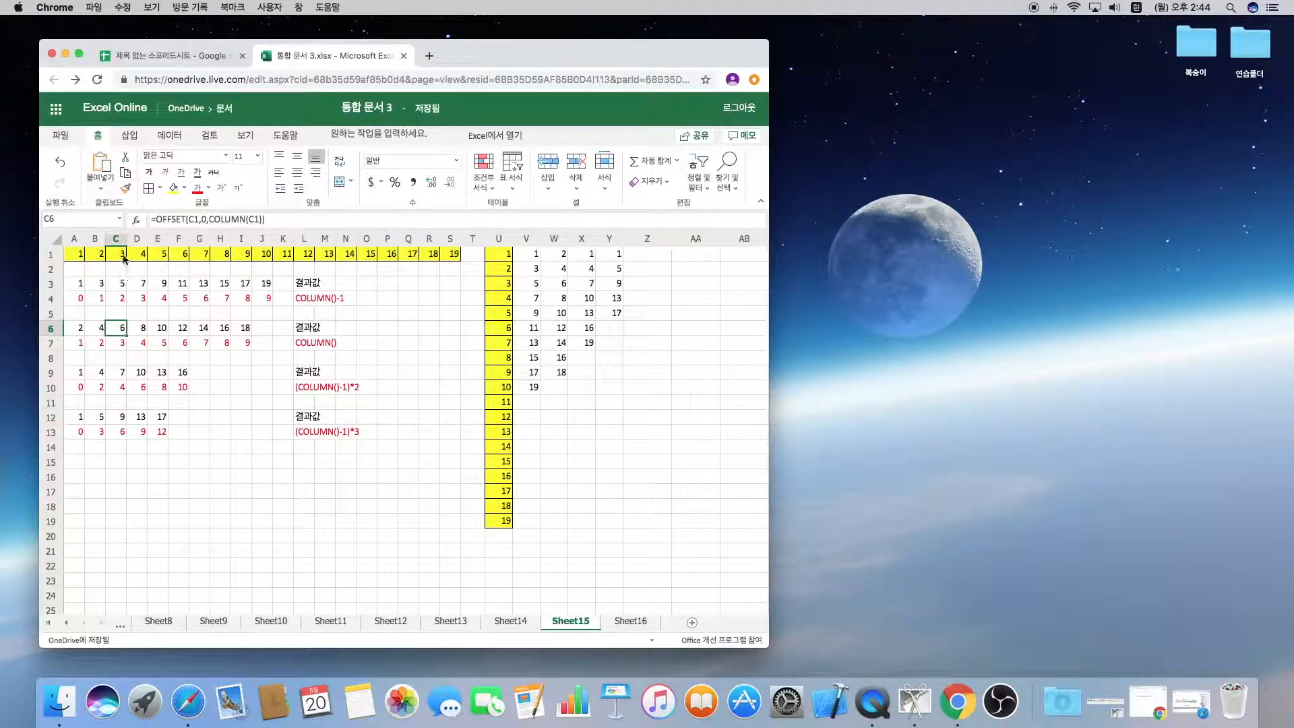
pyautogui.click(113, 345)
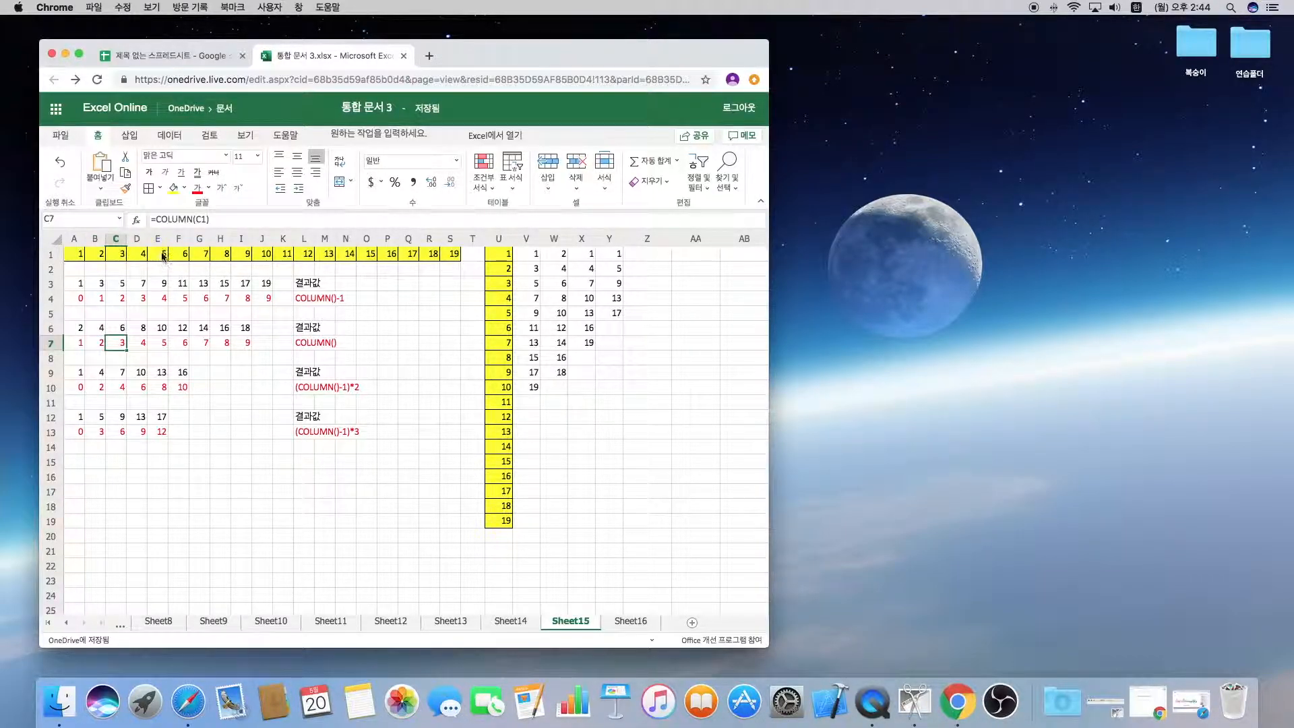
pyautogui.click(126, 330)
pyautogui.click(78, 332)
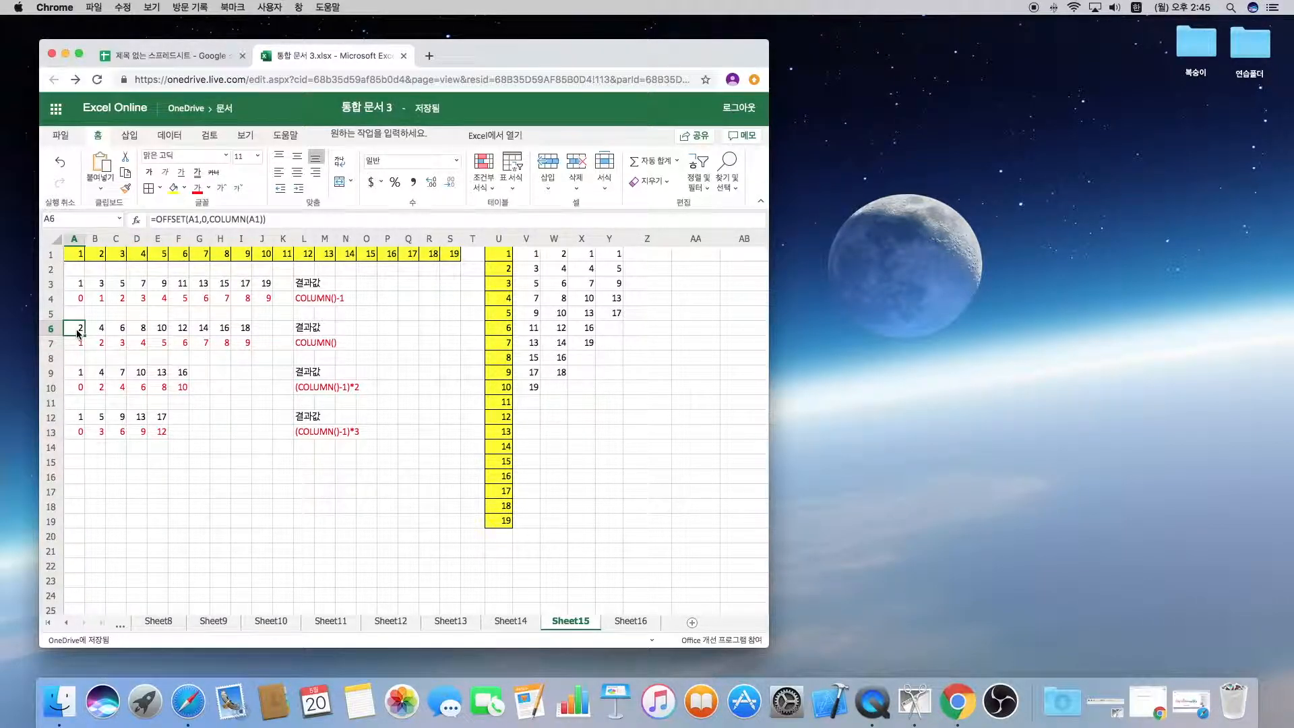
pyautogui.click(246, 329)
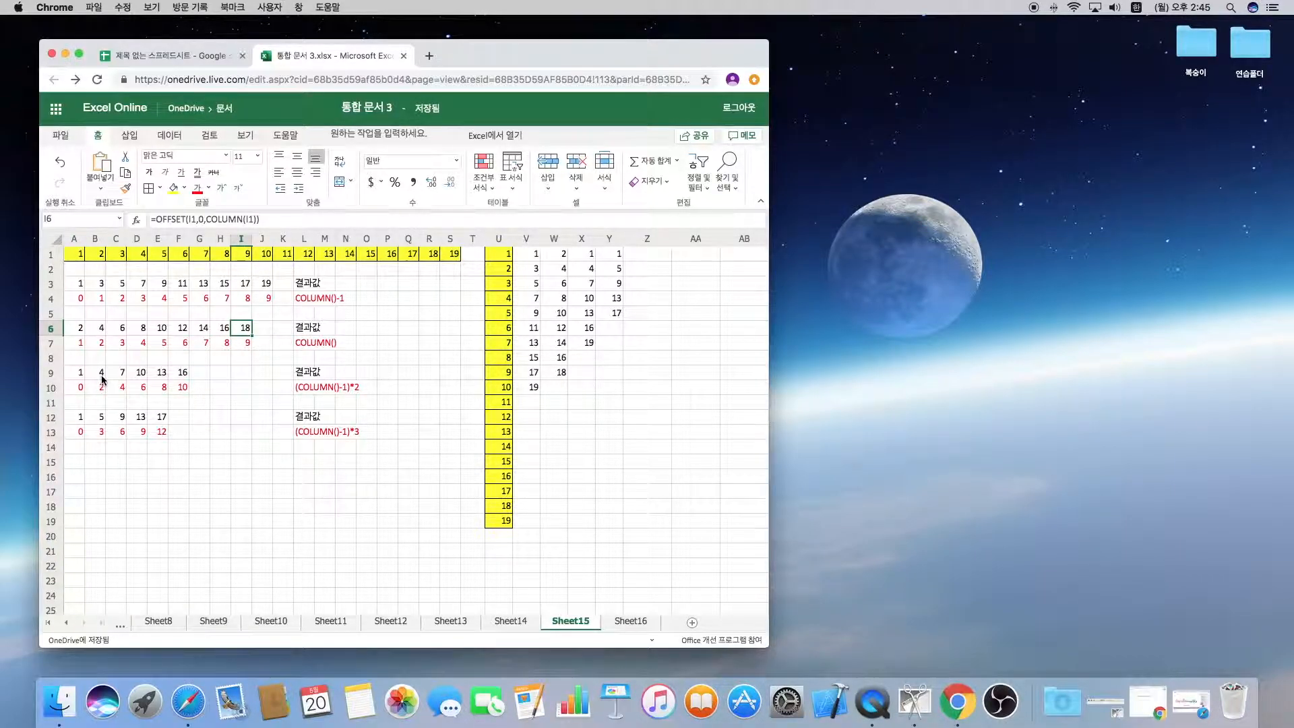
# Examine the OFFSET formula in A9, focusing on its (COLUMN(A1)-1)*2 column argument, and leave it unchanged.
pyautogui.click(80, 373)
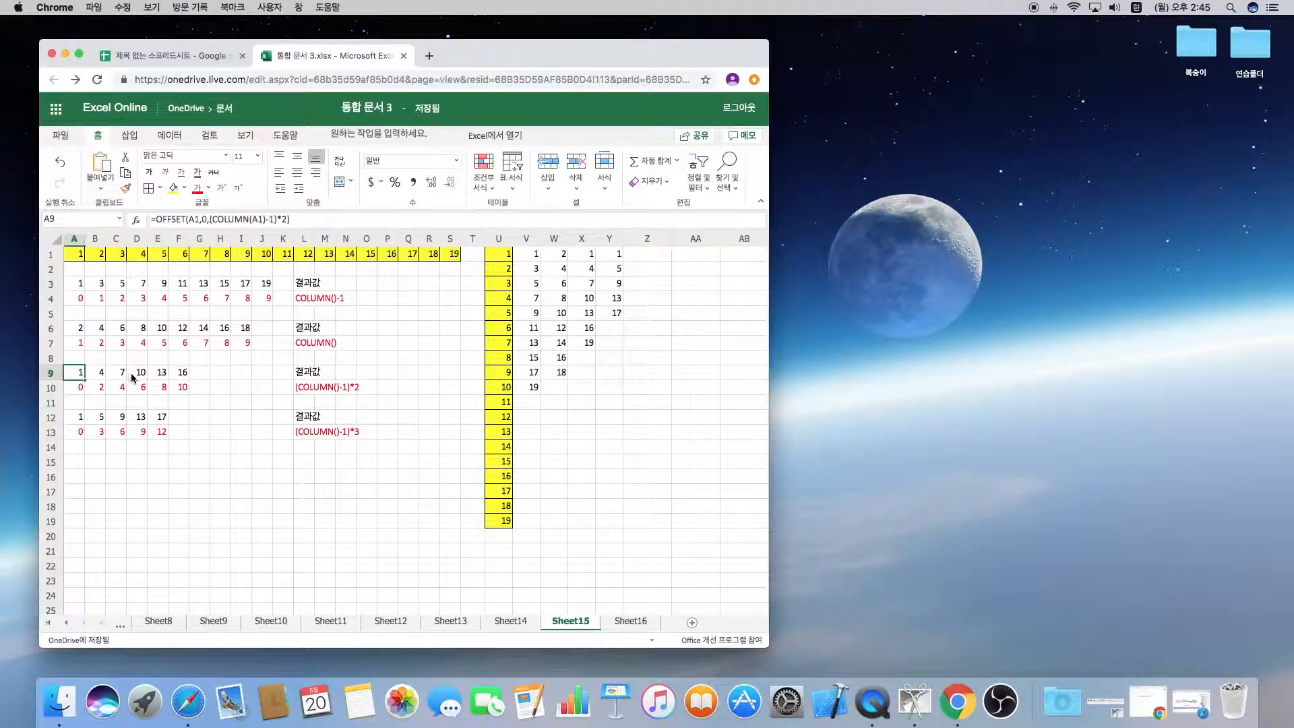
pyautogui.doubleClick(78, 377)
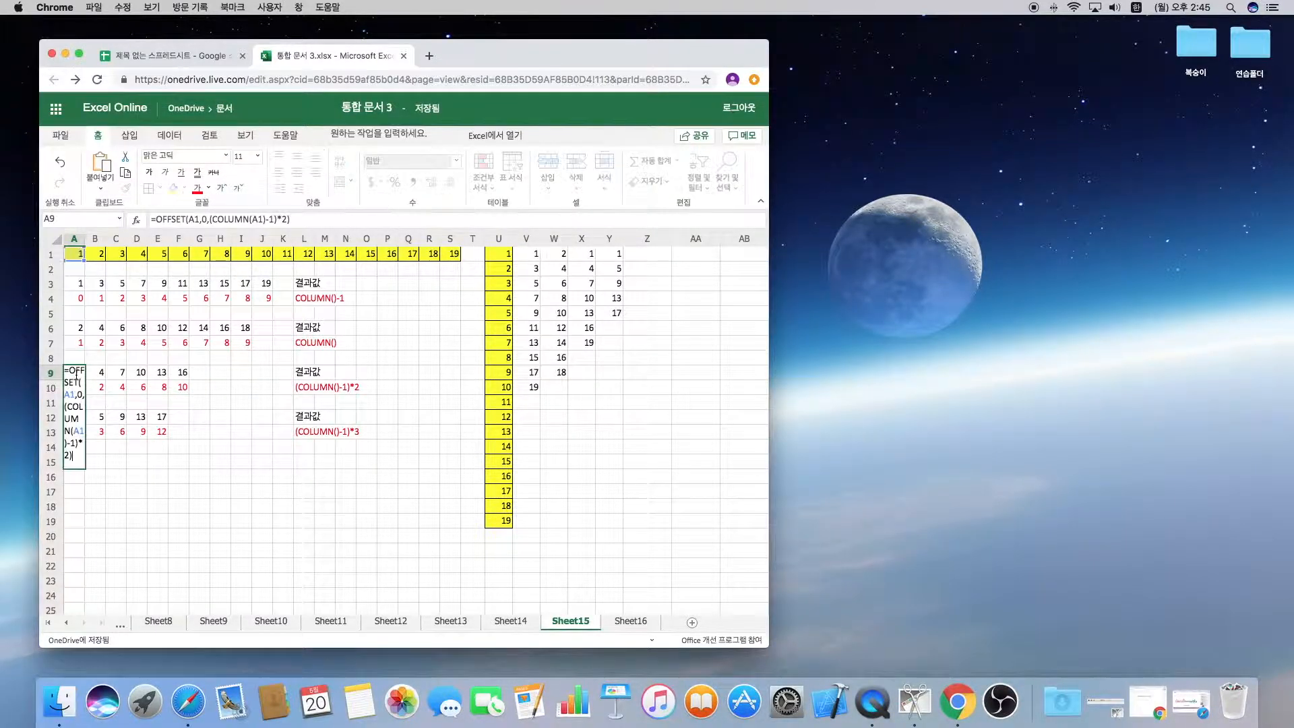
pyautogui.click(203, 220)
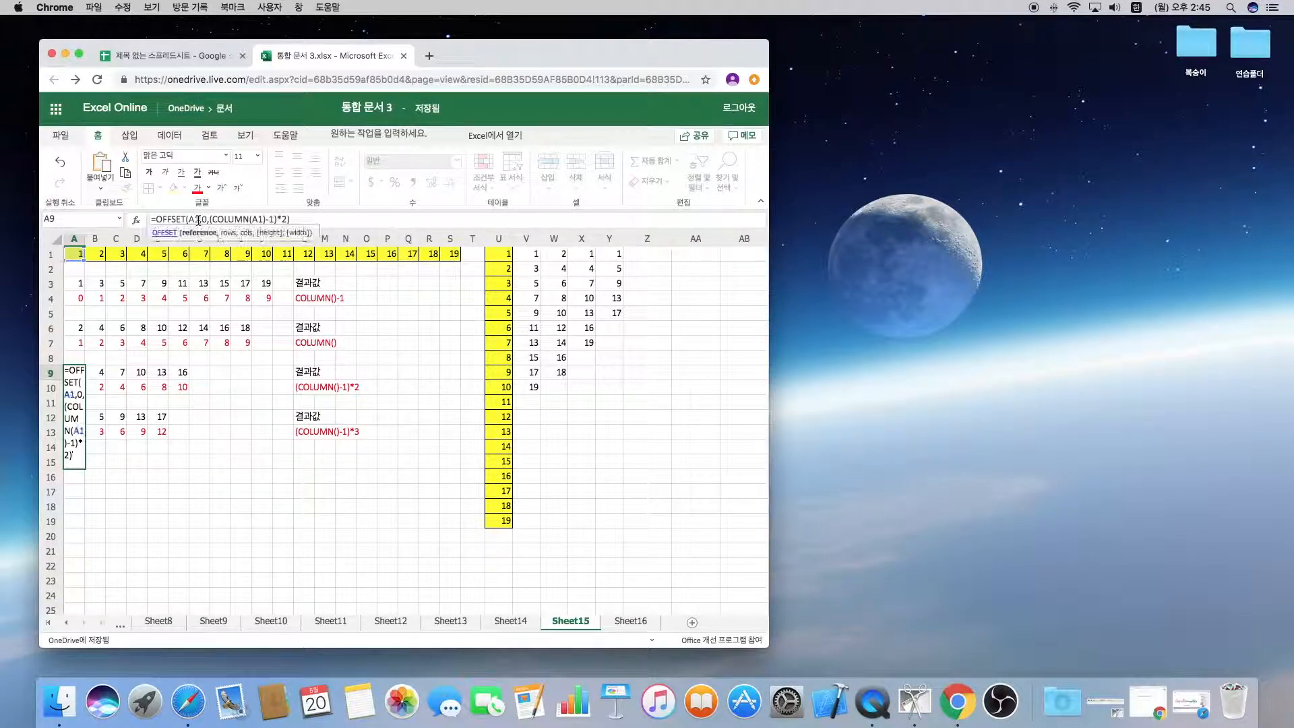
pyautogui.moveTo(210, 220); pyautogui.dragTo(275, 219)
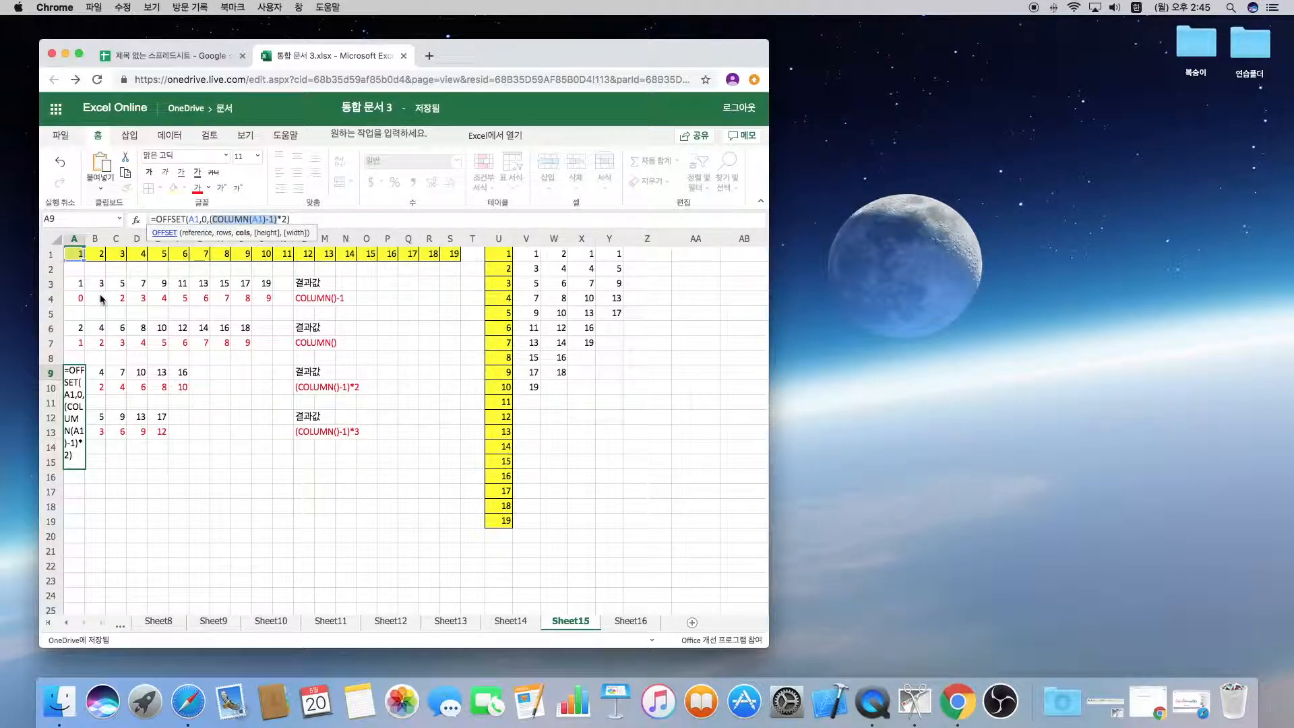
pyautogui.press('Escape')
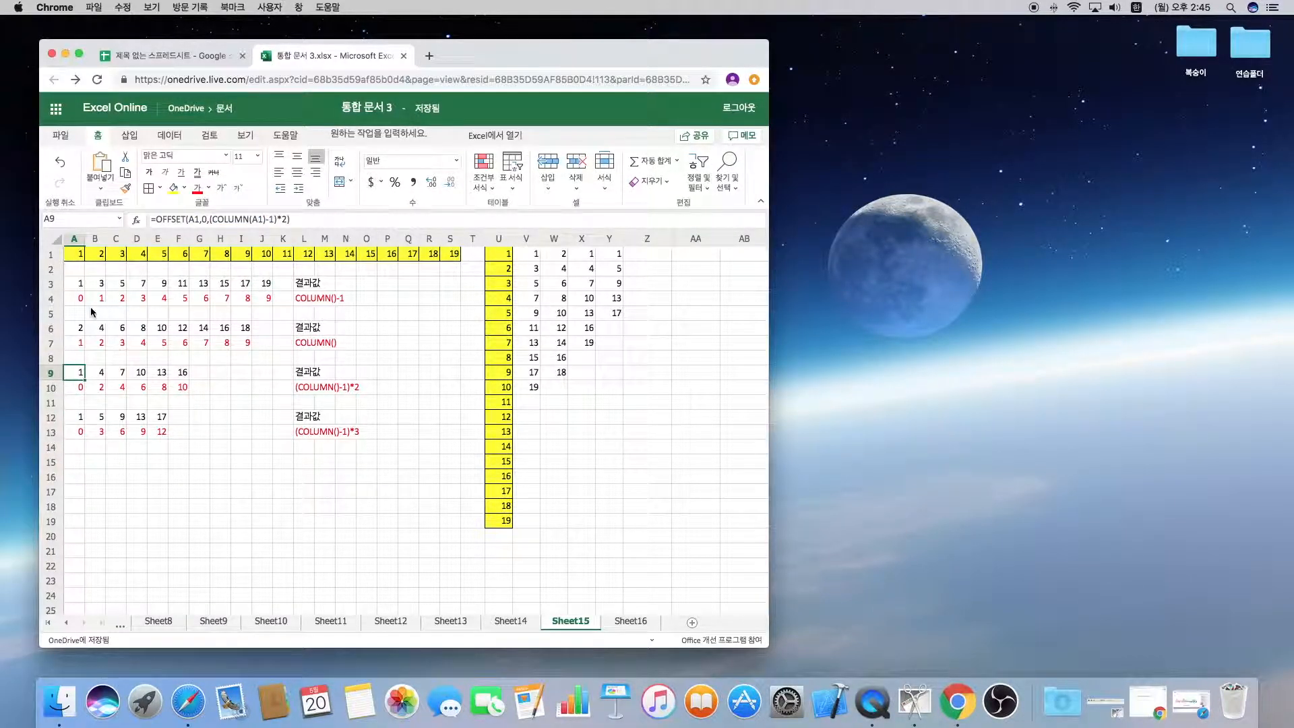
# Examine the (COLUMN()-1)*2 helper formulas across row 10 from A10 to F10.
pyautogui.click(78, 388)
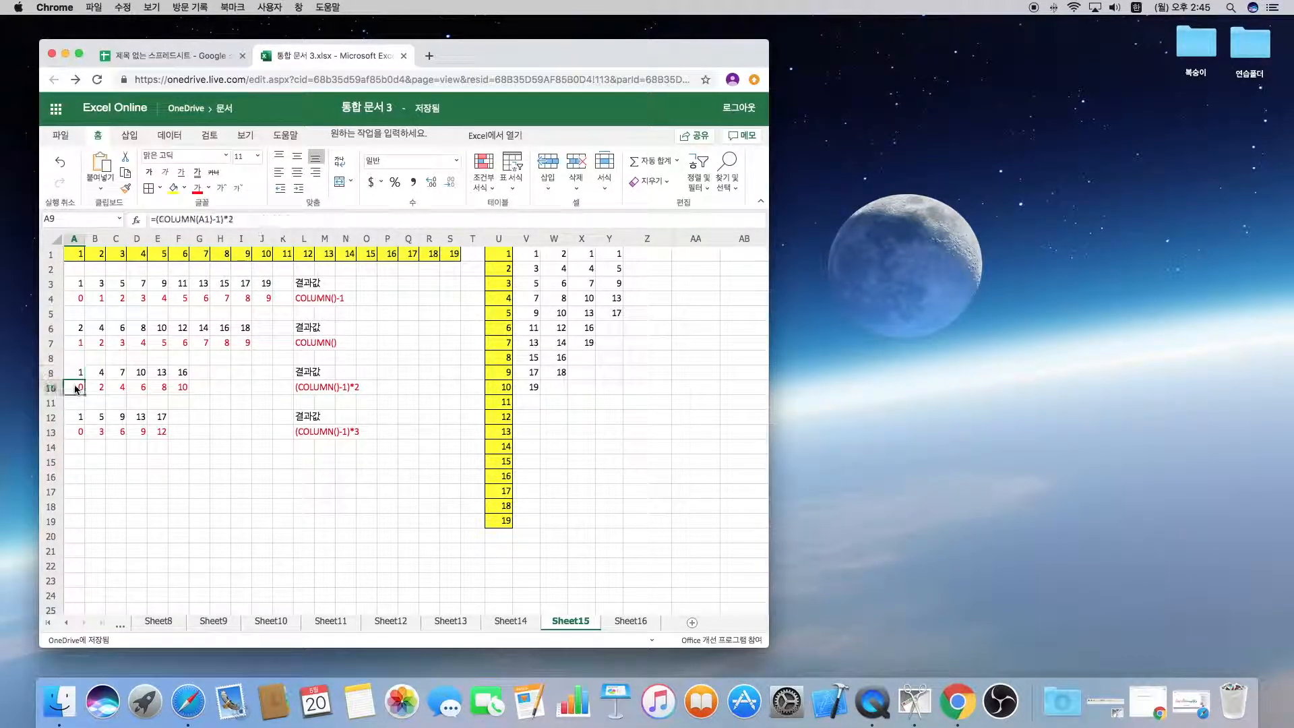
pyautogui.click(98, 389)
pyautogui.click(116, 389)
pyautogui.click(151, 394)
pyautogui.click(179, 391)
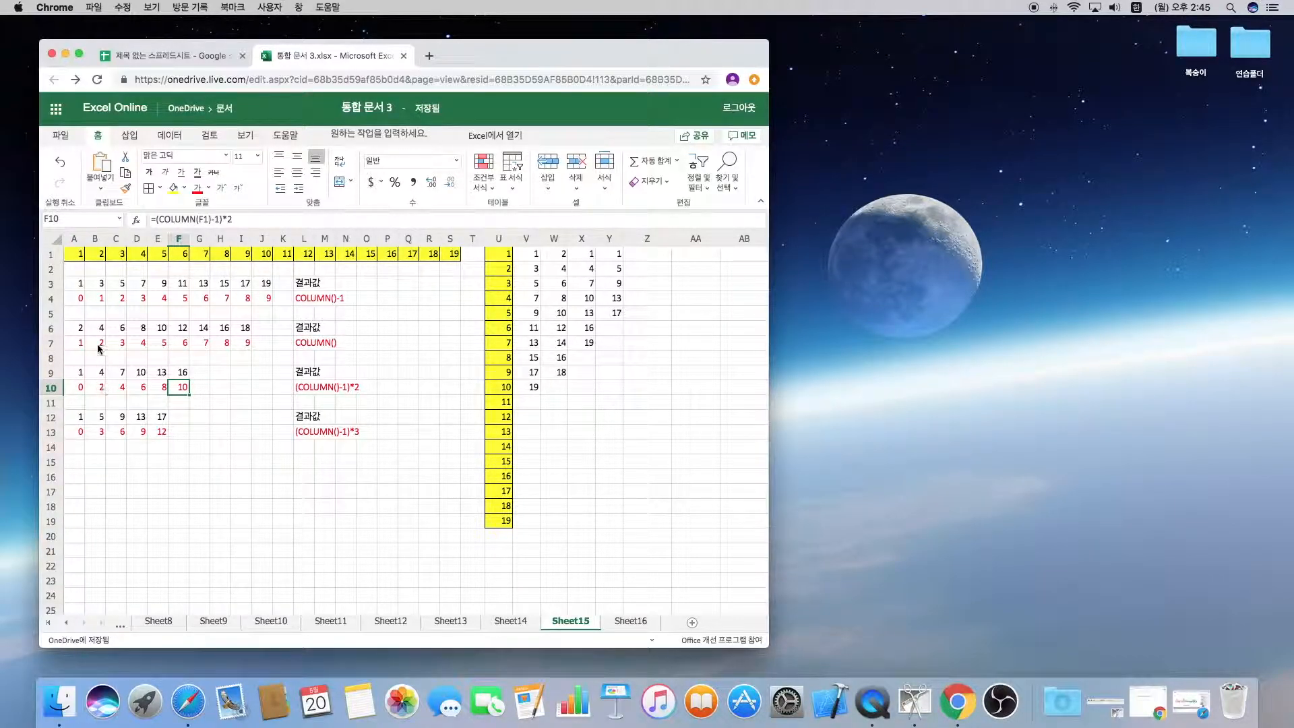
# Check the source cells A1, D1, G1 and J1 that the row 9 formulas pick out.
pyautogui.click(78, 260)
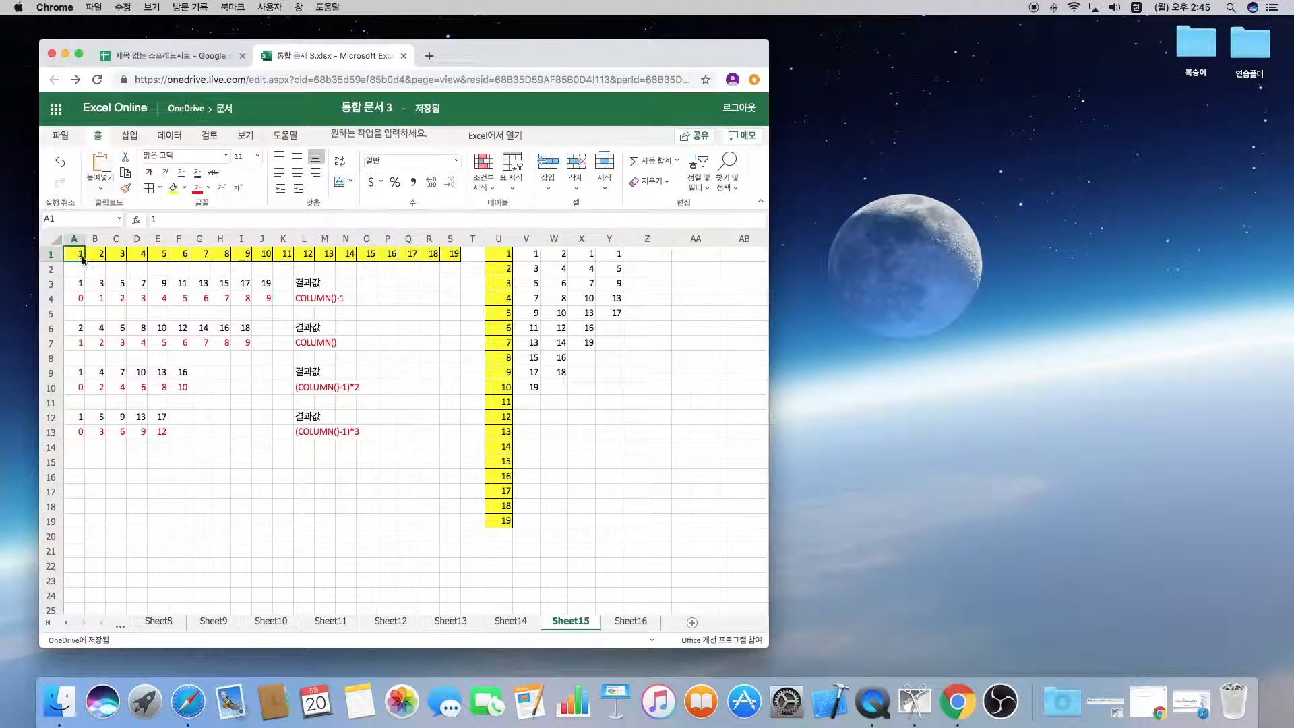
pyautogui.click(140, 260)
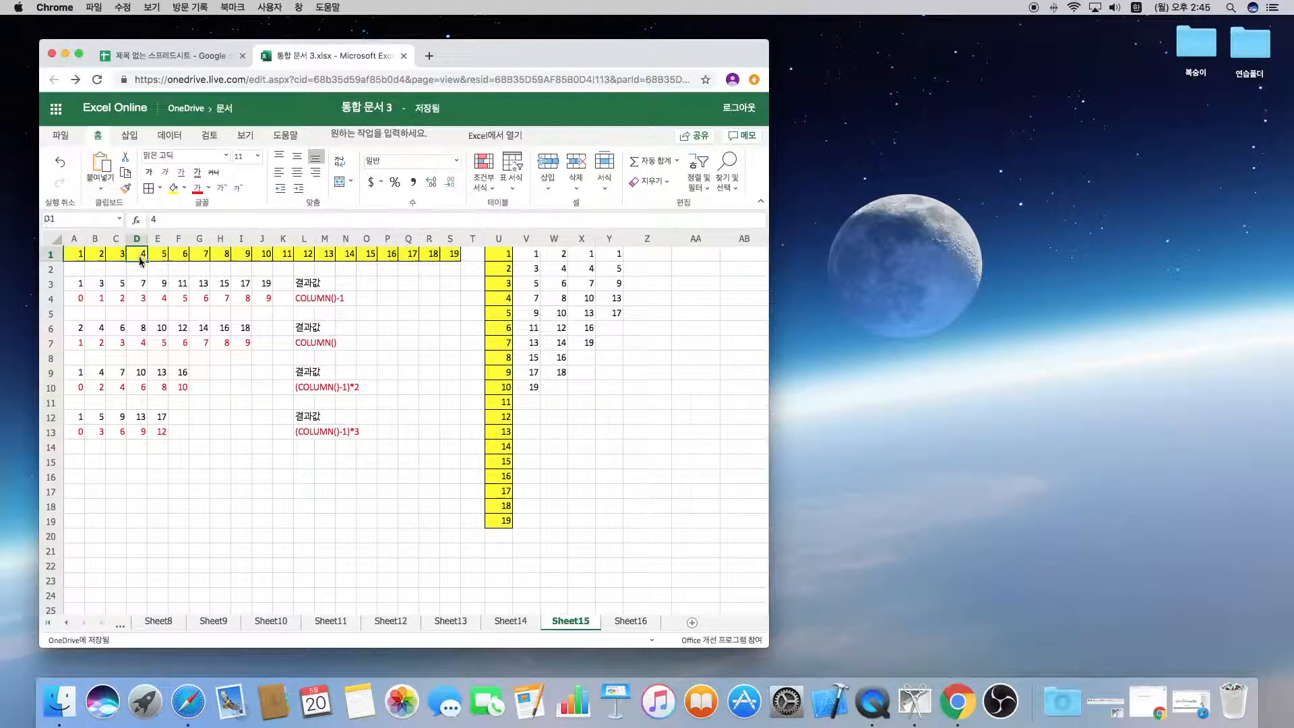
pyautogui.click(205, 261)
pyautogui.click(267, 260)
# Examine the OFFSET formula in A12 and the (COLUMN()-1)*3 helper formulas across A13:E13.
pyautogui.click(78, 418)
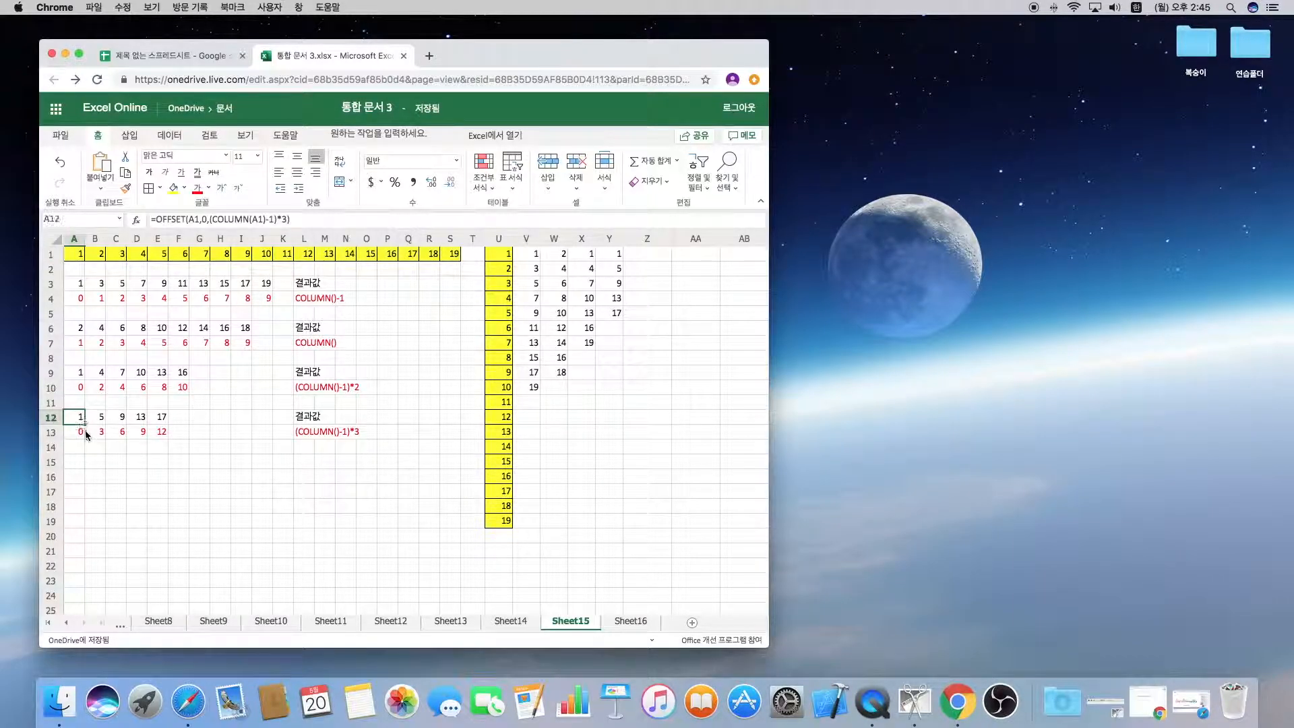
pyautogui.click(76, 432)
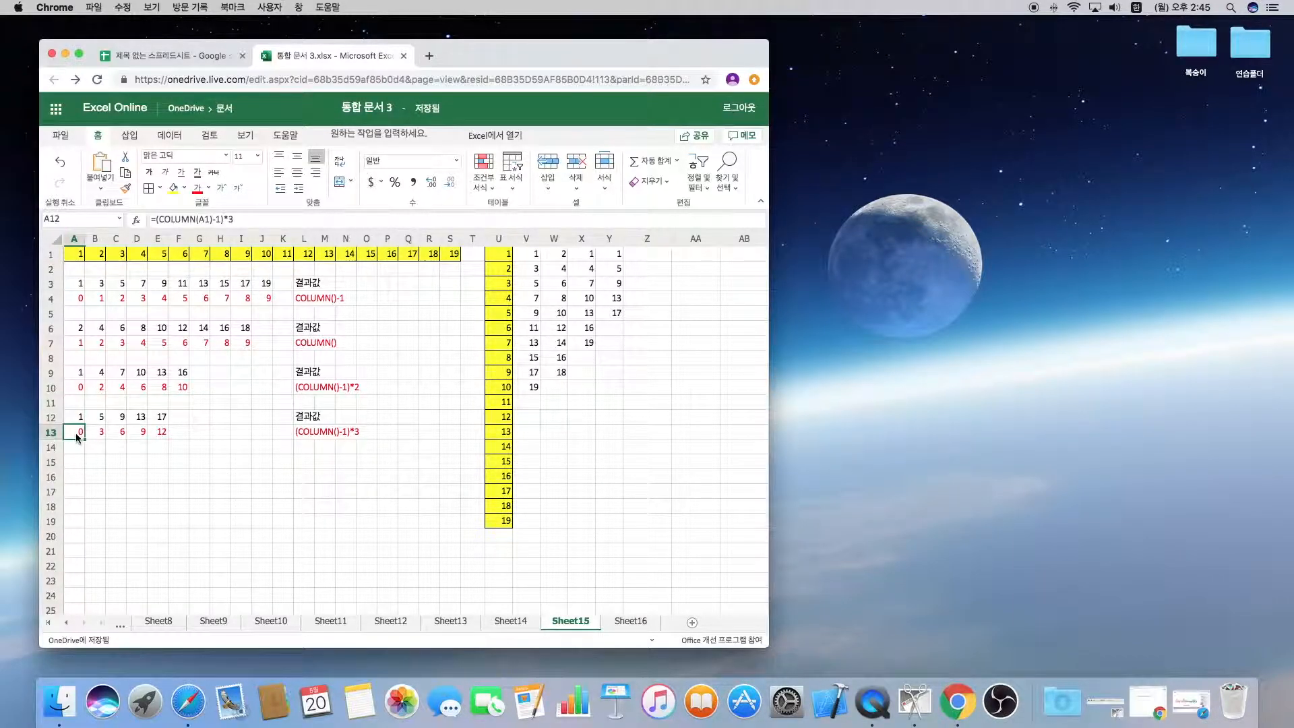
pyautogui.click(98, 432)
pyautogui.click(118, 432)
pyautogui.click(139, 435)
pyautogui.click(158, 434)
pyautogui.click(78, 433)
# Examine the OFFSET formula in A12 and check the source cells E1, I1 and M1 that row 12 picks out.
pyautogui.click(82, 418)
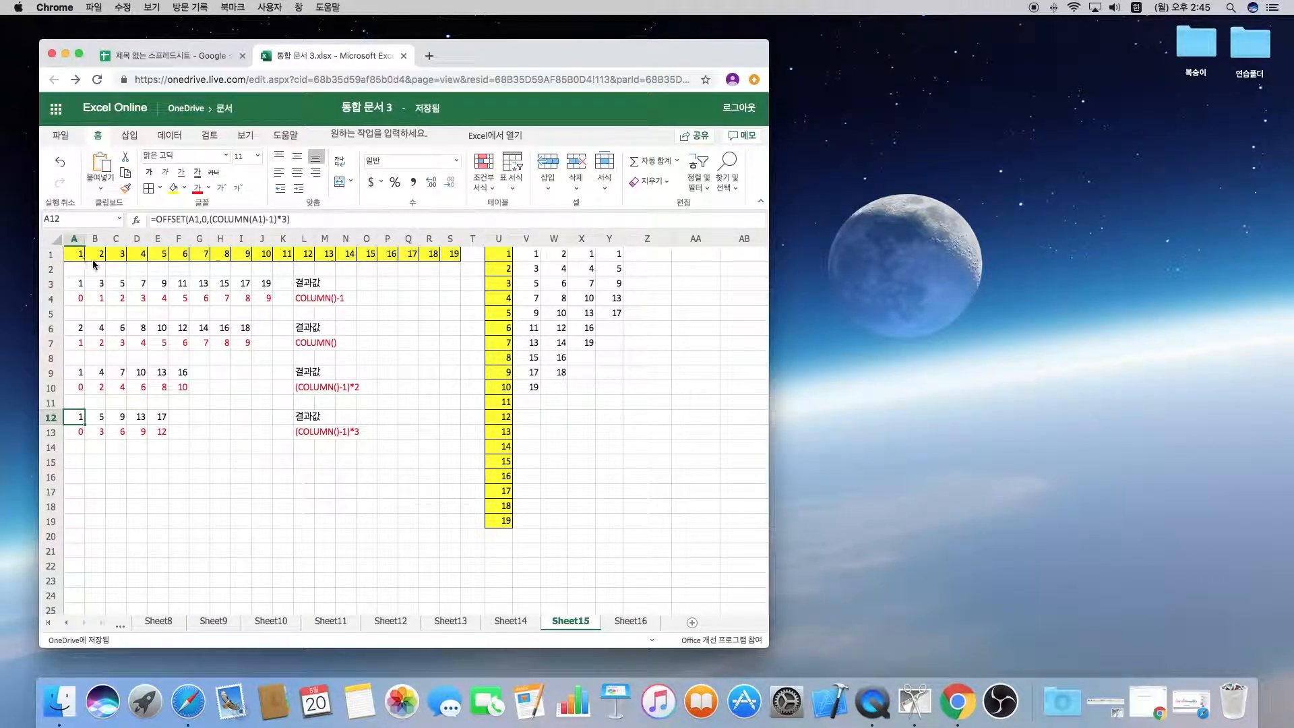
pyautogui.click(162, 256)
pyautogui.click(242, 255)
pyautogui.click(328, 257)
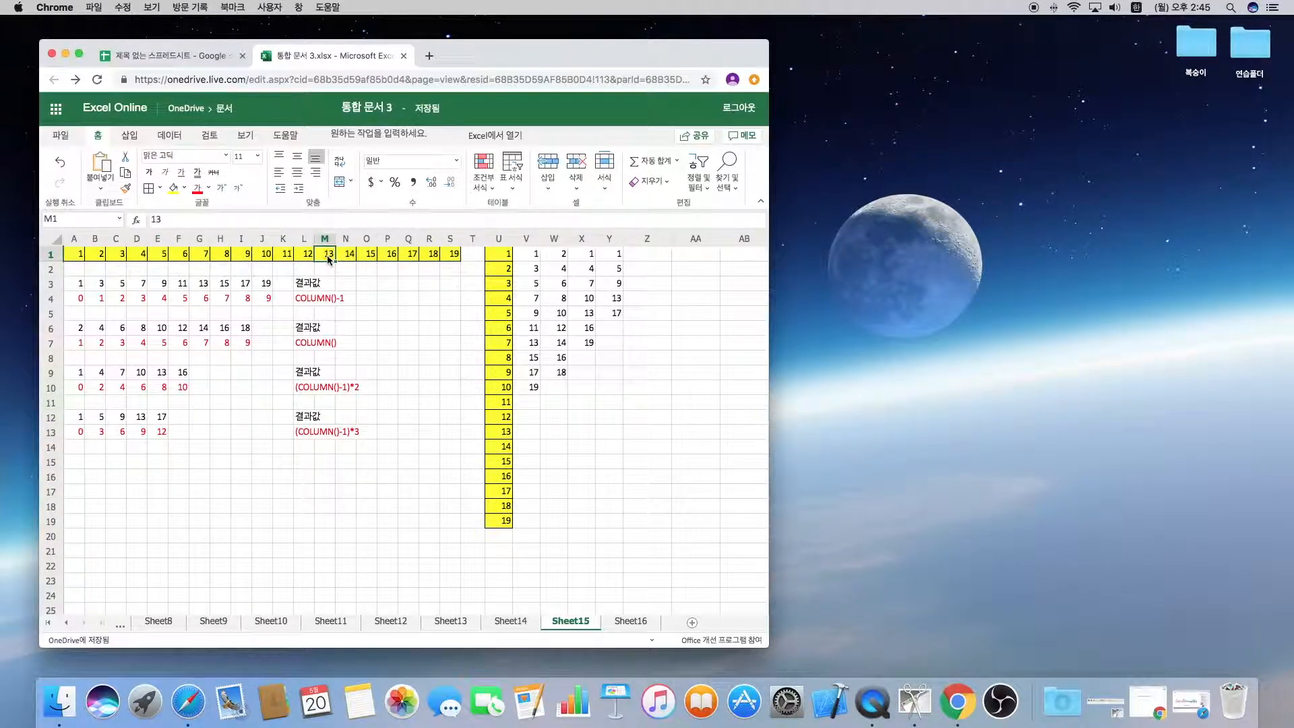
pyautogui.click(220, 447)
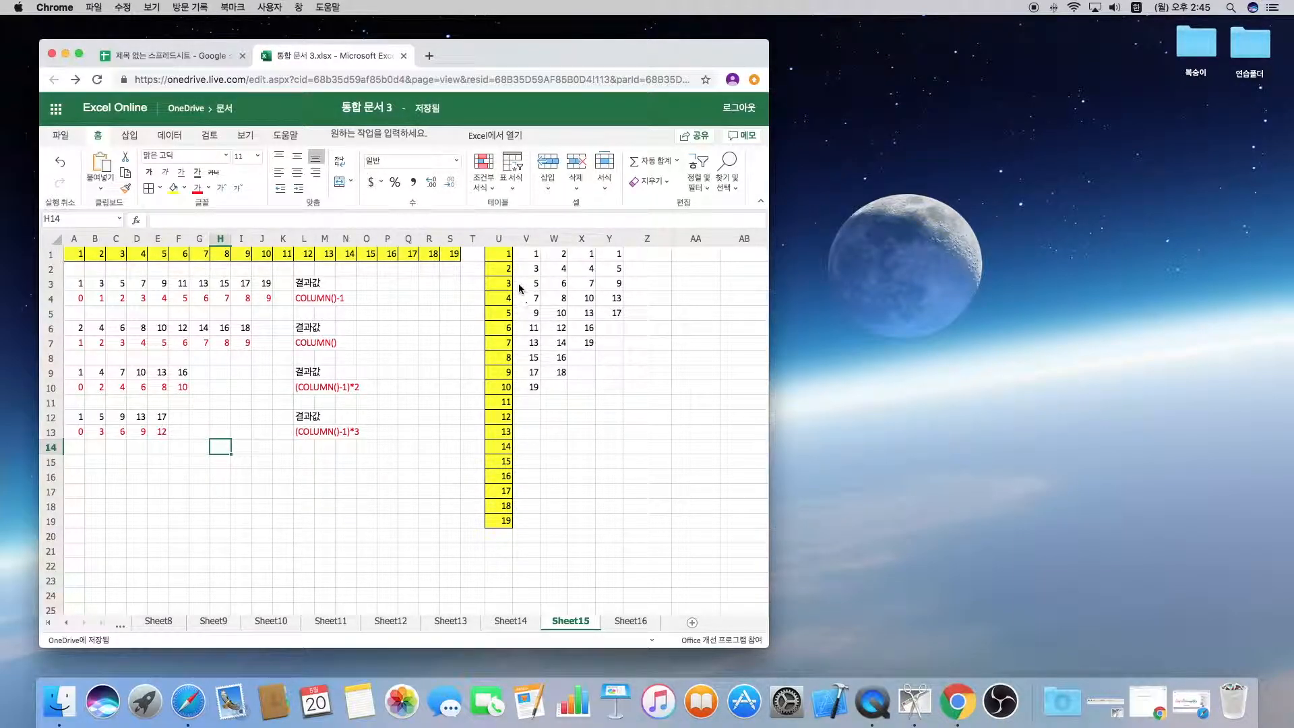
# Examine the vertical source range U1:U19 and the ROW(U1)-1 rows argument of the OFFSET formula in V1, leaving the formula unchanged.
pyautogui.moveTo(503, 254); pyautogui.dragTo(504, 519)
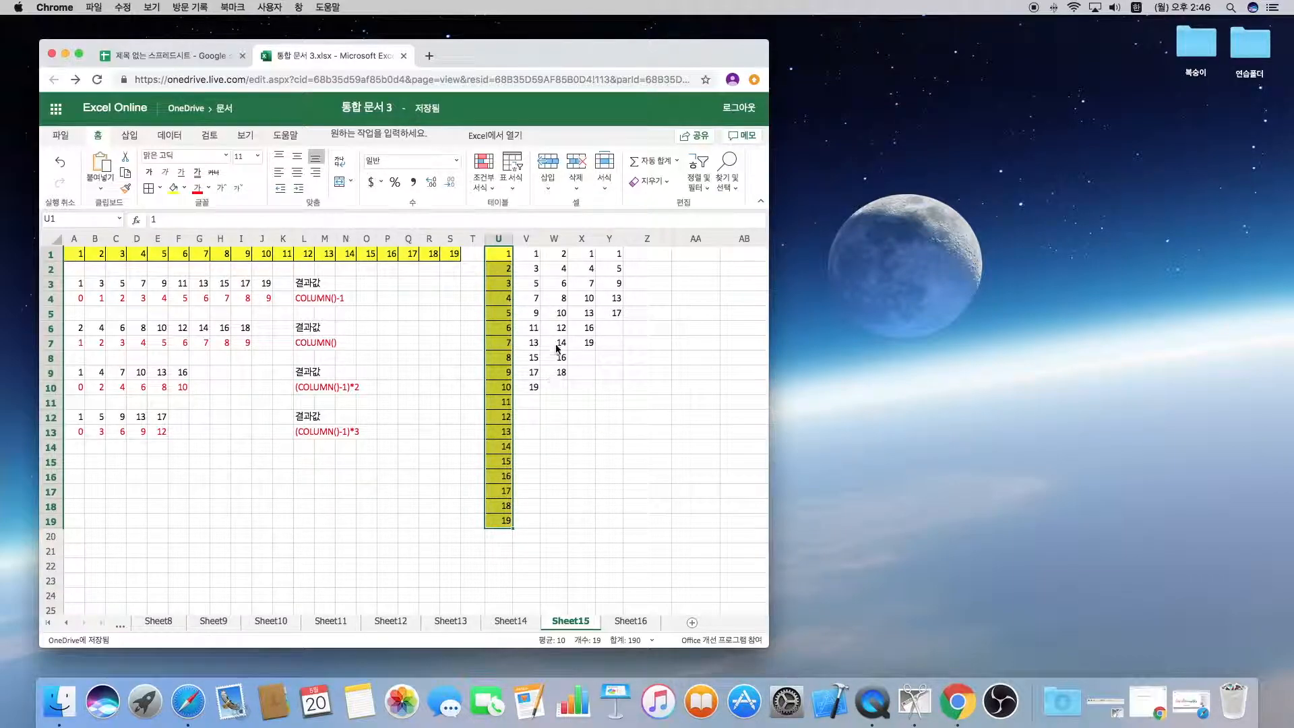
pyautogui.click(532, 259)
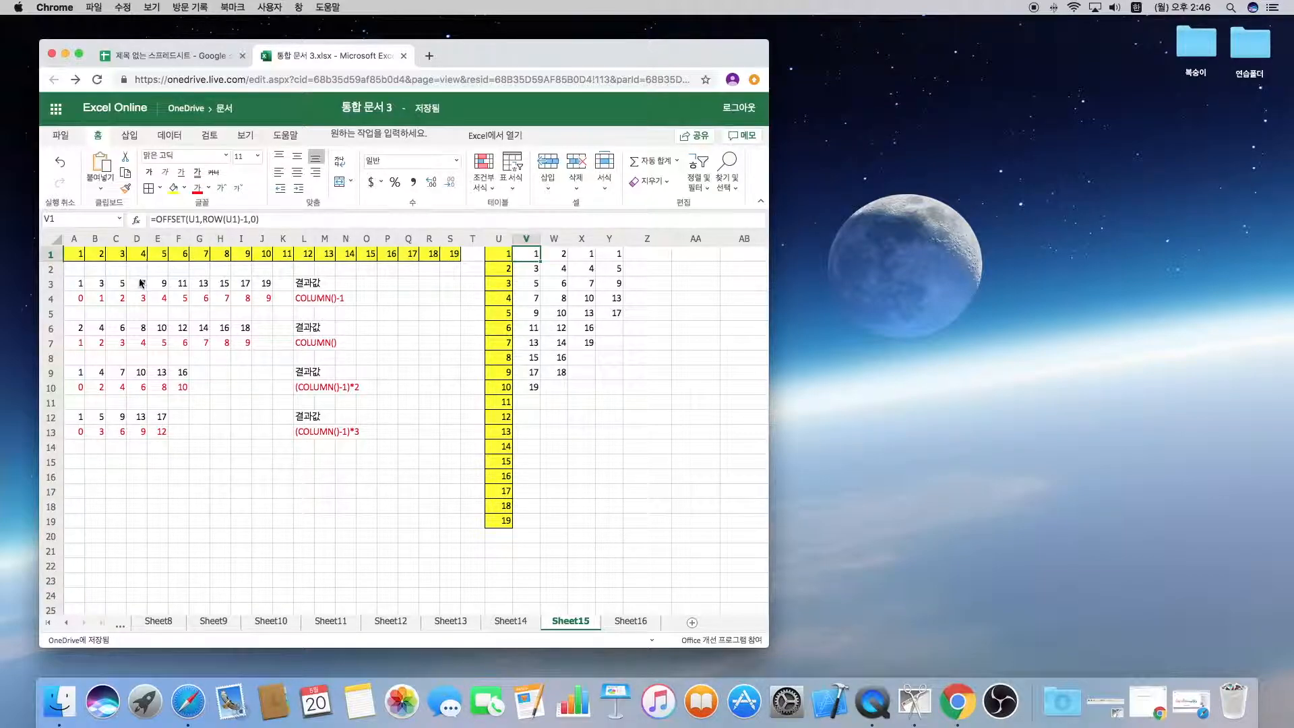
pyautogui.click(254, 221)
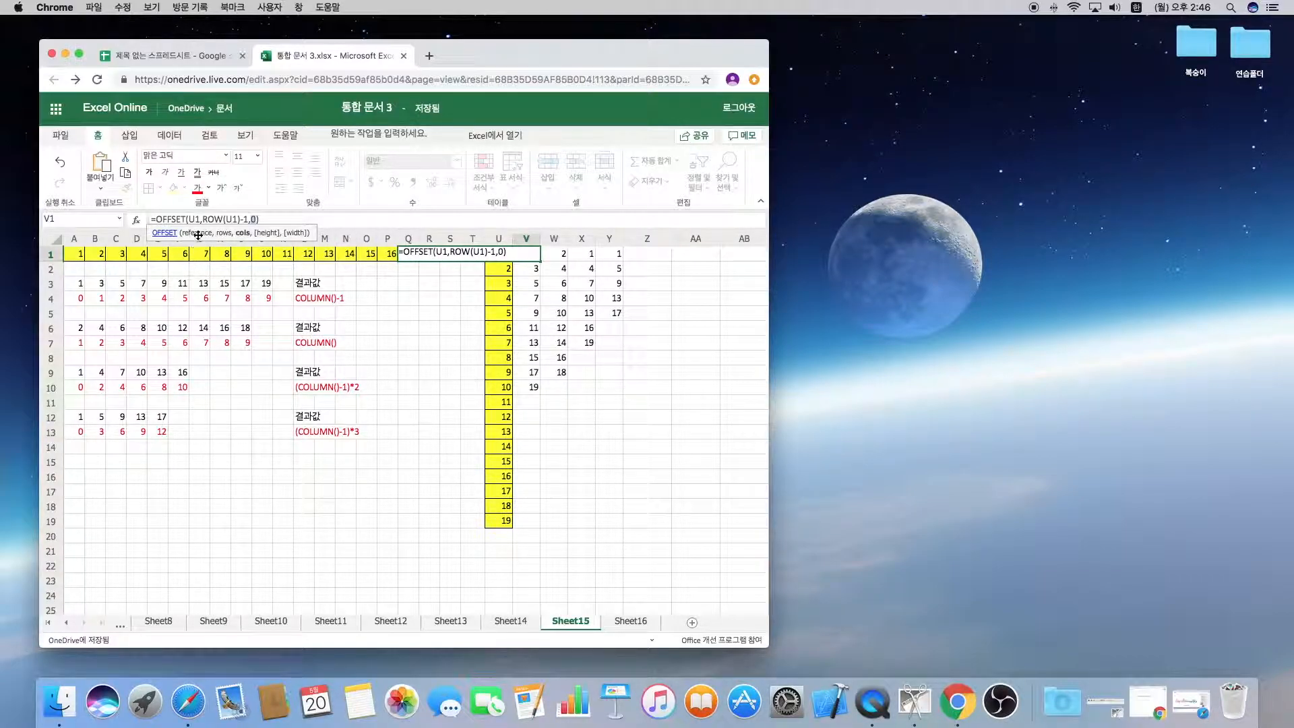
pyautogui.moveTo(203, 220); pyautogui.dragTo(236, 220)
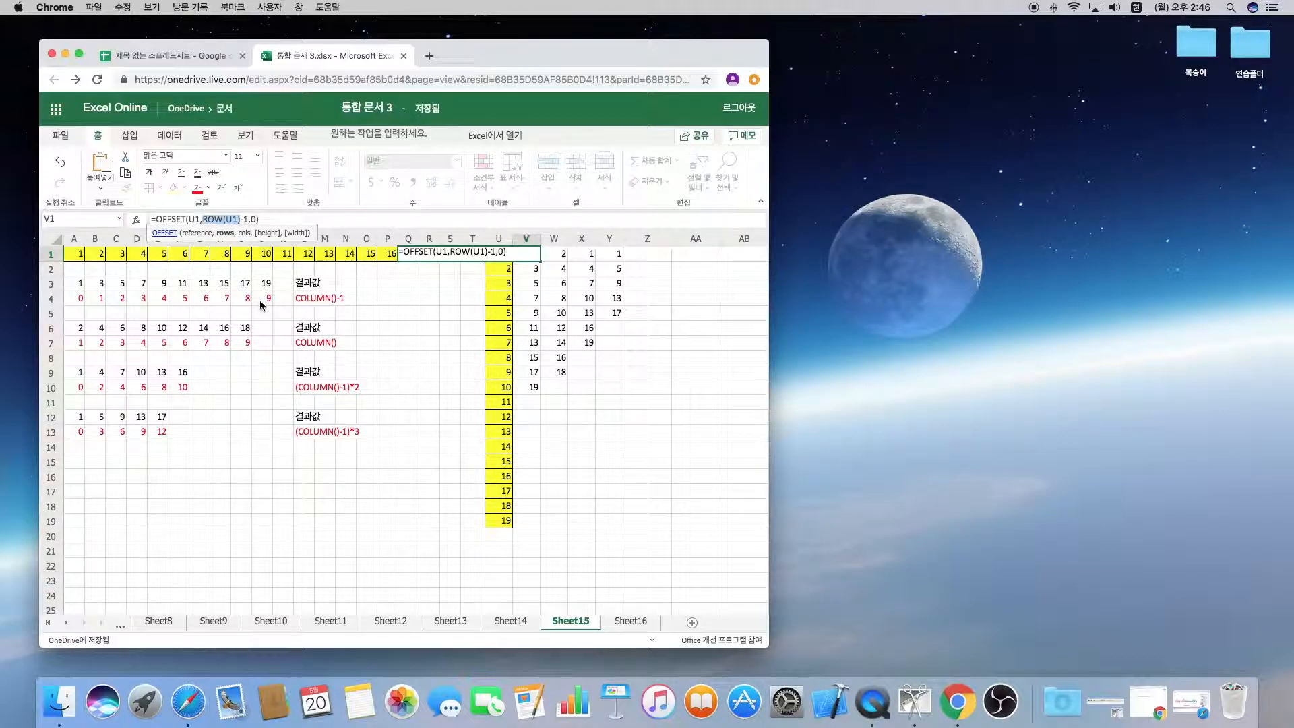
pyautogui.press('Return')
# Inspect the cell references in V1's OFFSET formula and compare them with the formula in V2.
pyautogui.doubleClick(527, 253)
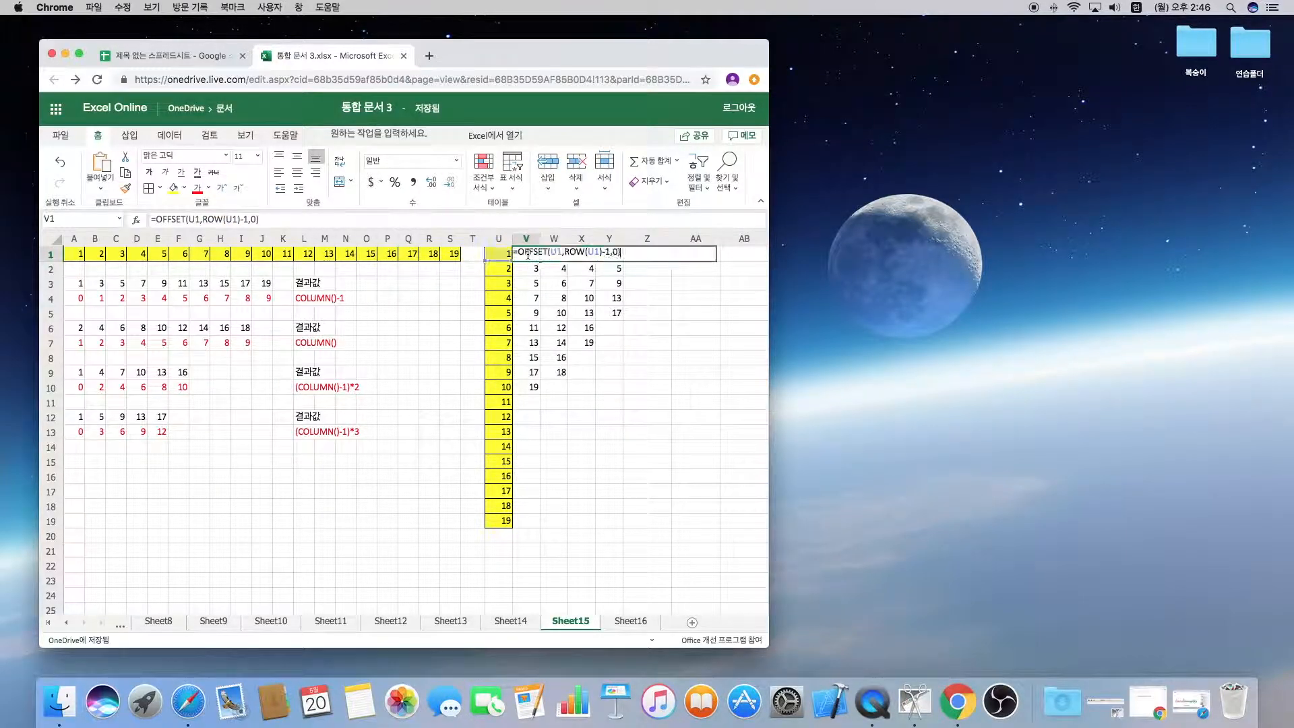
pyautogui.press('Escape')
pyautogui.doubleClick(528, 253)
pyautogui.click(535, 270)
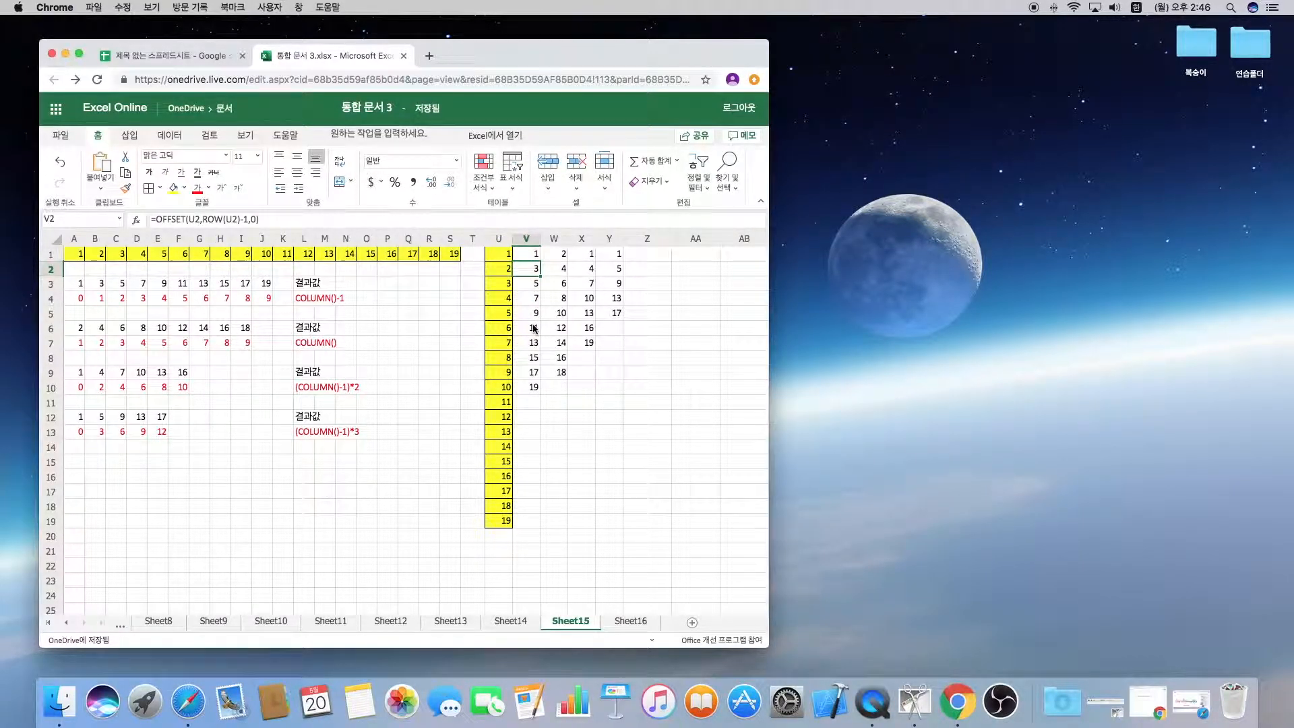
pyautogui.scroll(-2, 534, 327)
pyautogui.scroll(2, 546, 297)
# Examine the ROW-based OFFSET formulas in W1 through W5, then compare them with the formulas in X1 and Y1.
pyautogui.click(558, 255)
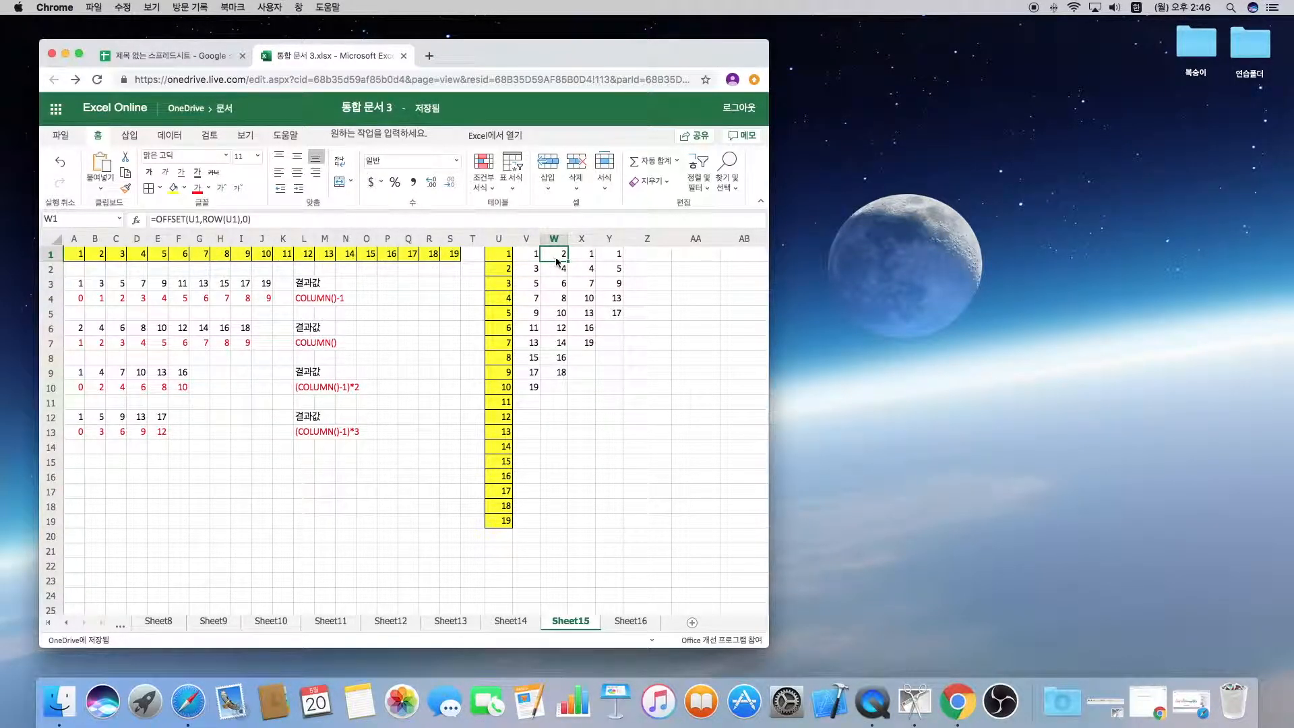
pyautogui.press('Down')
pyautogui.press('Down')
pyautogui.press('Down')
pyautogui.press('Down')
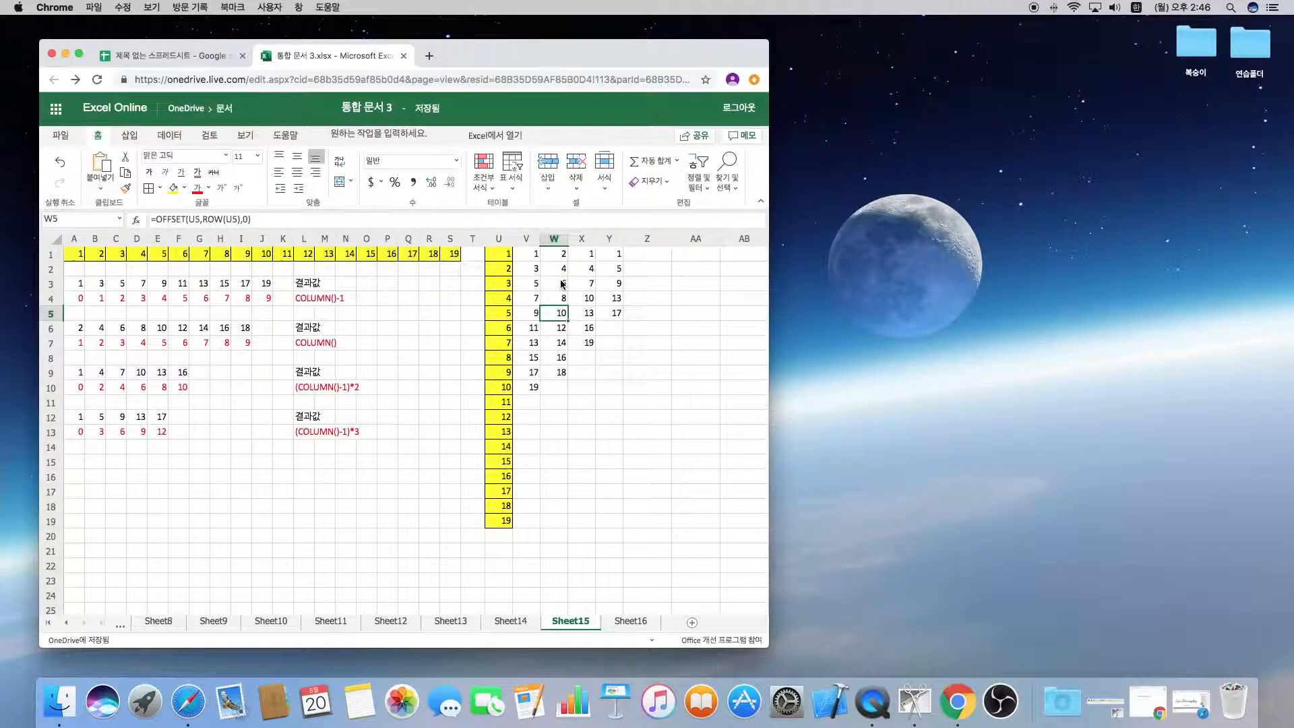
pyautogui.click(590, 257)
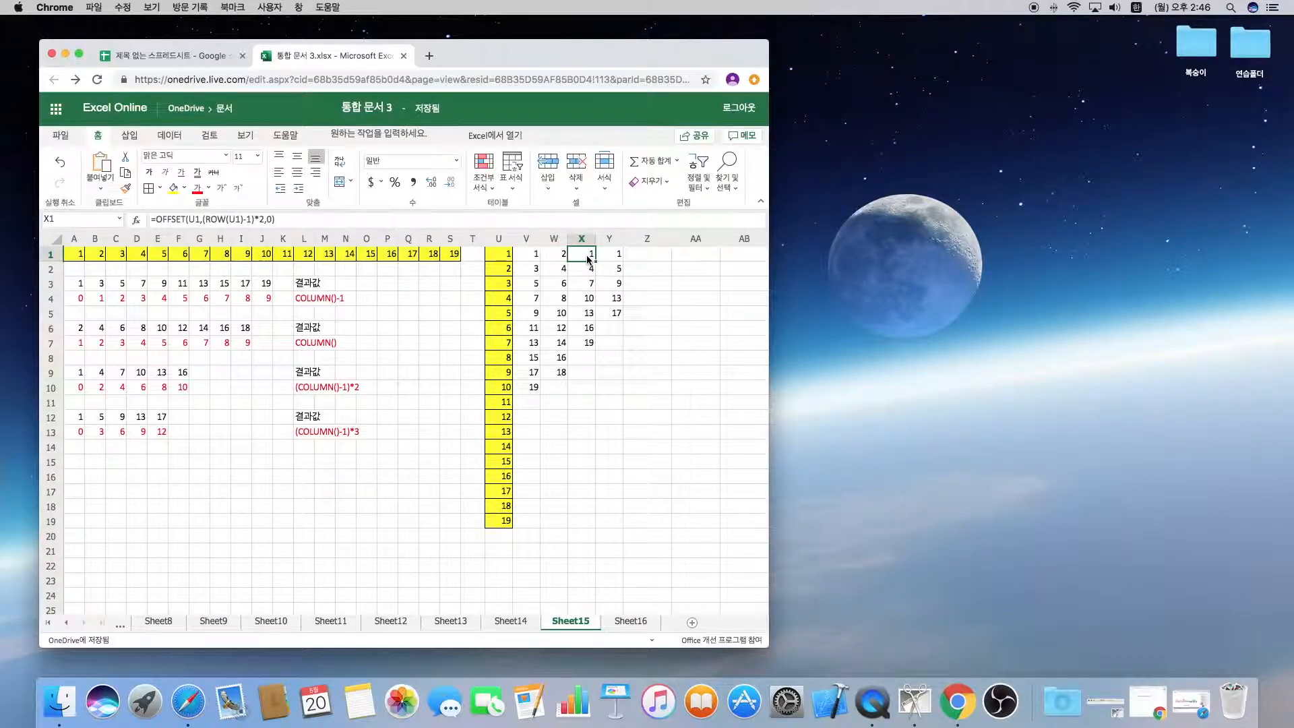
pyautogui.click(617, 258)
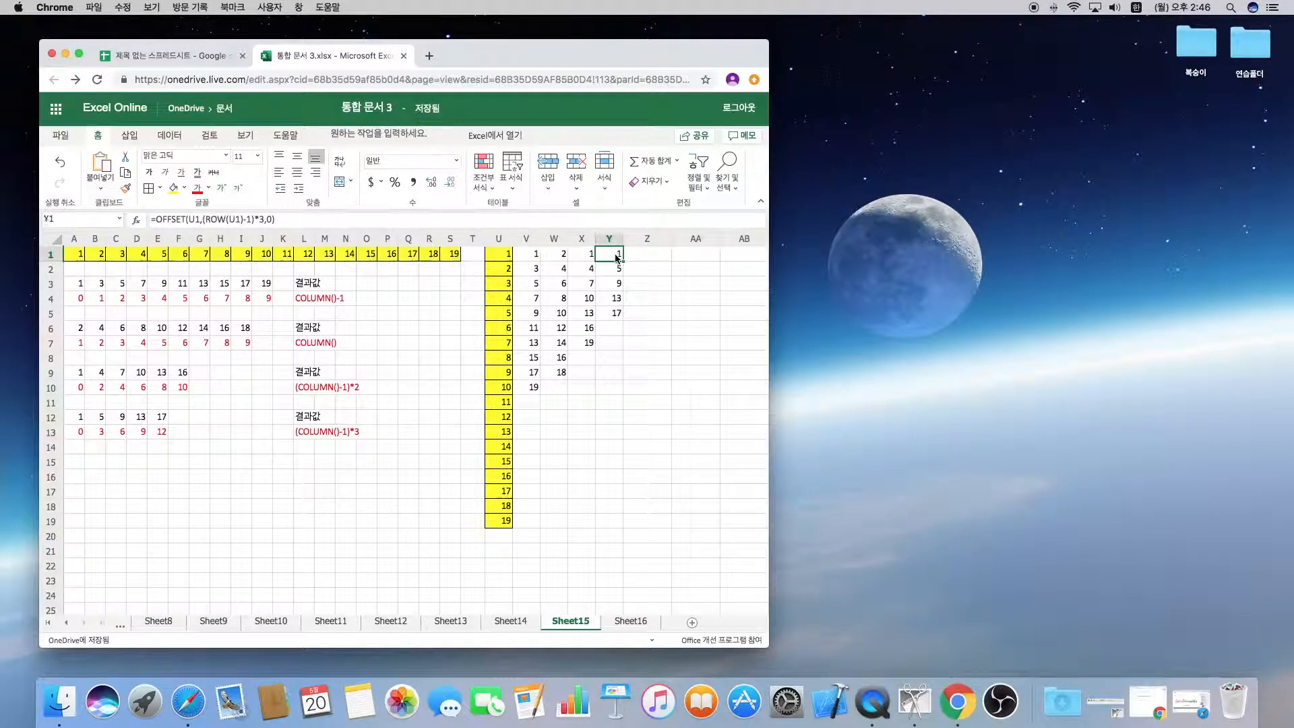